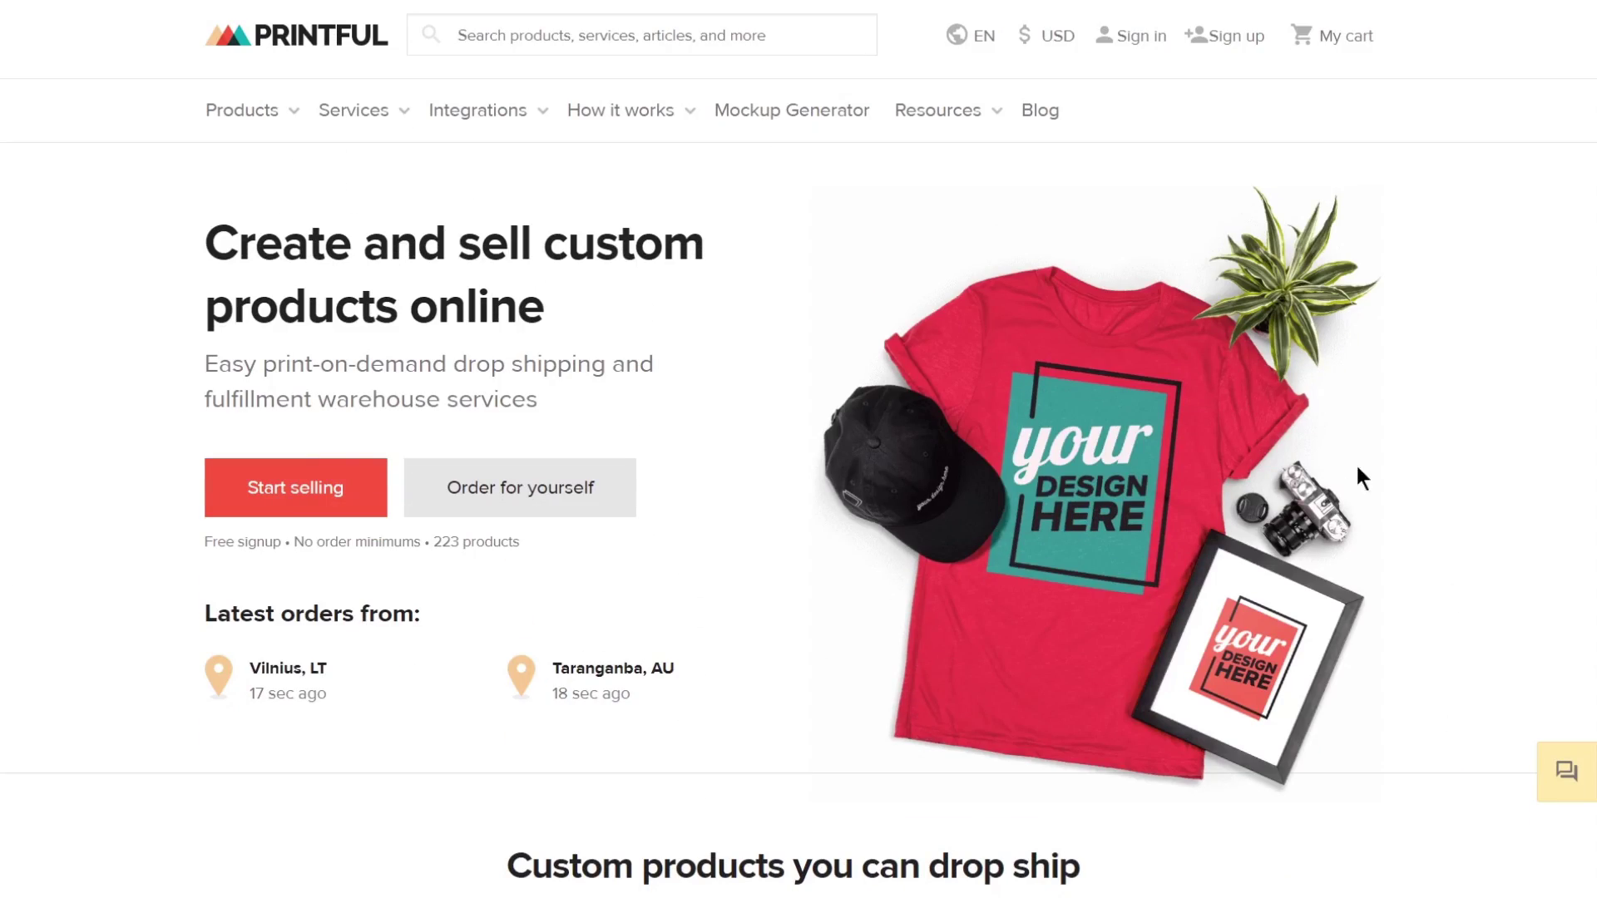
- Open Printful's sign-up form to start creating an account
click(1219, 40)
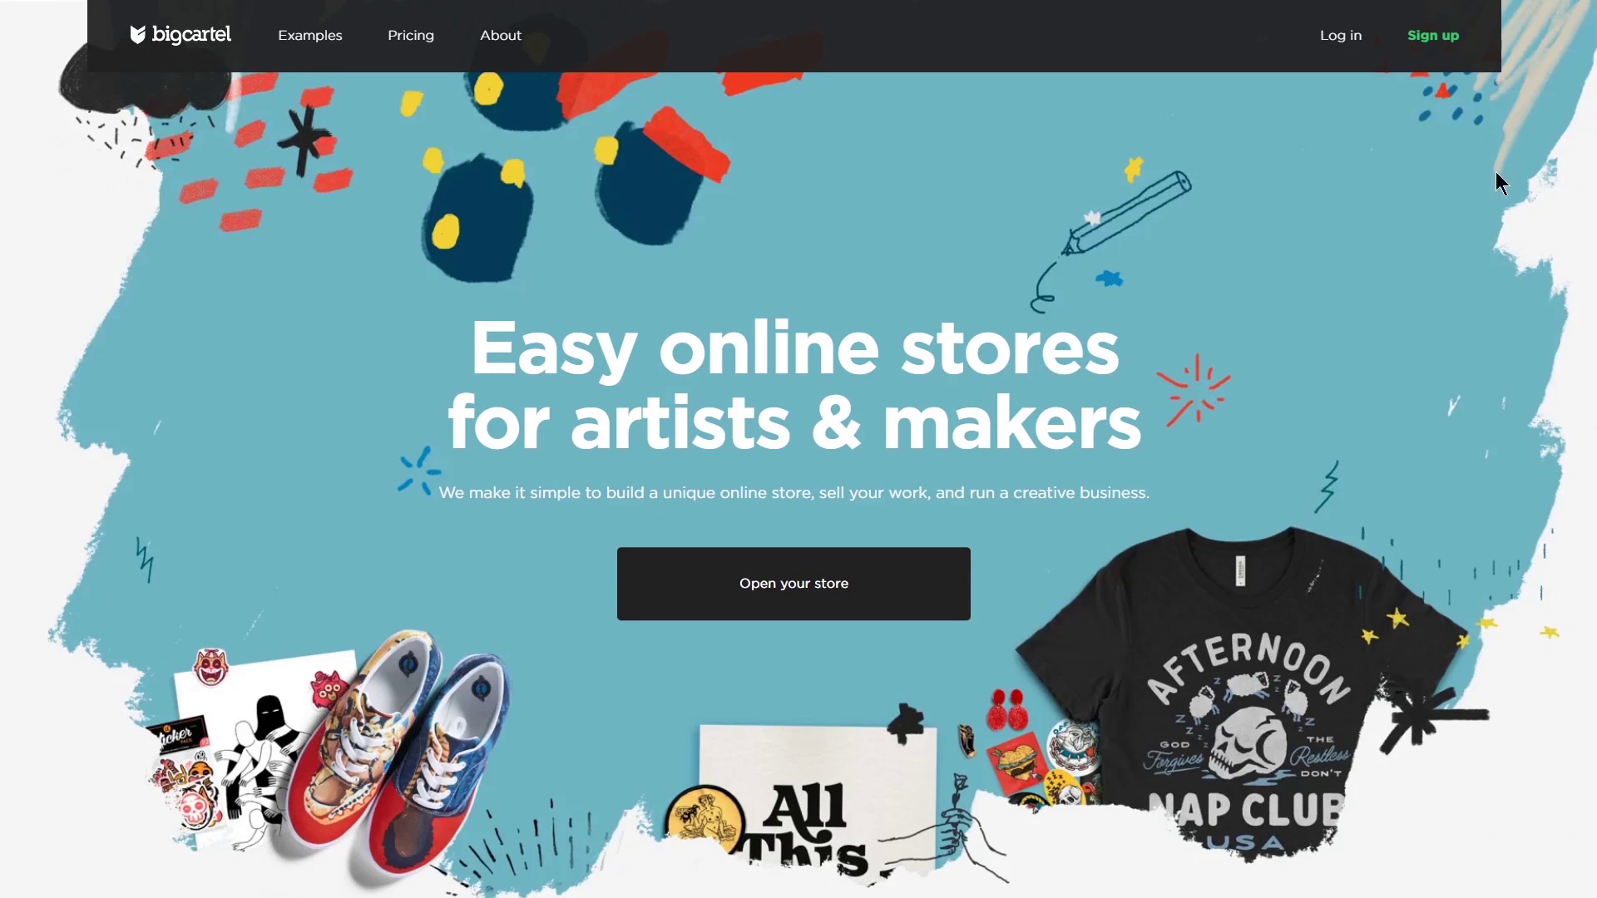
- Bring up Big Cartel's store pricing plans and look through them
click(1446, 39)
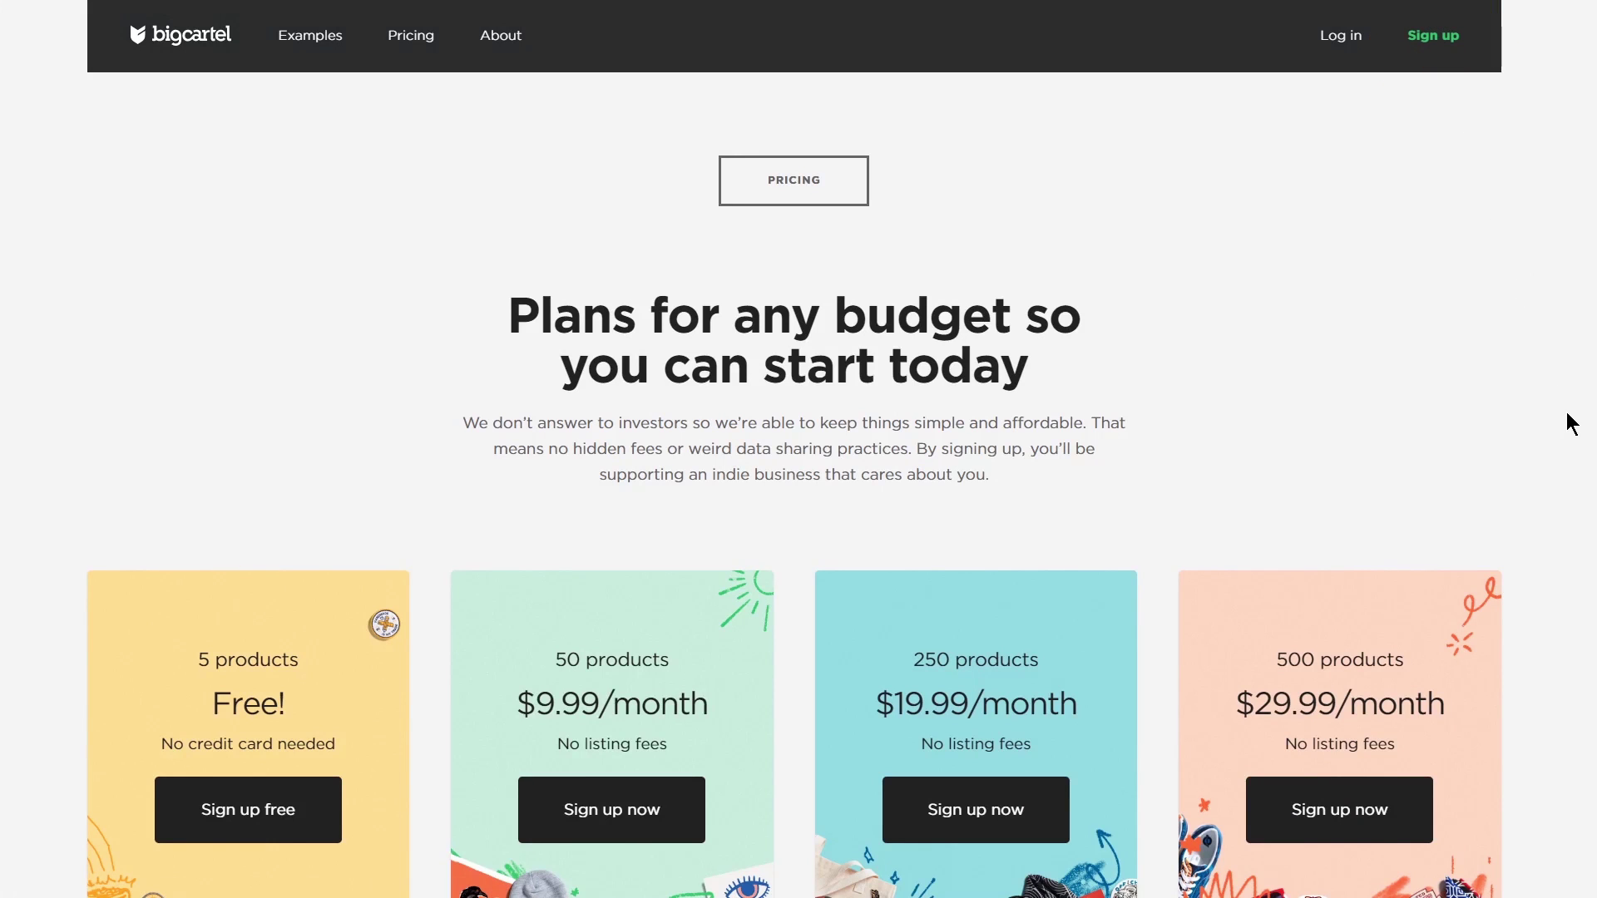
scroll(1572, 424, down, 2)
scroll(1572, 424, down, 2)
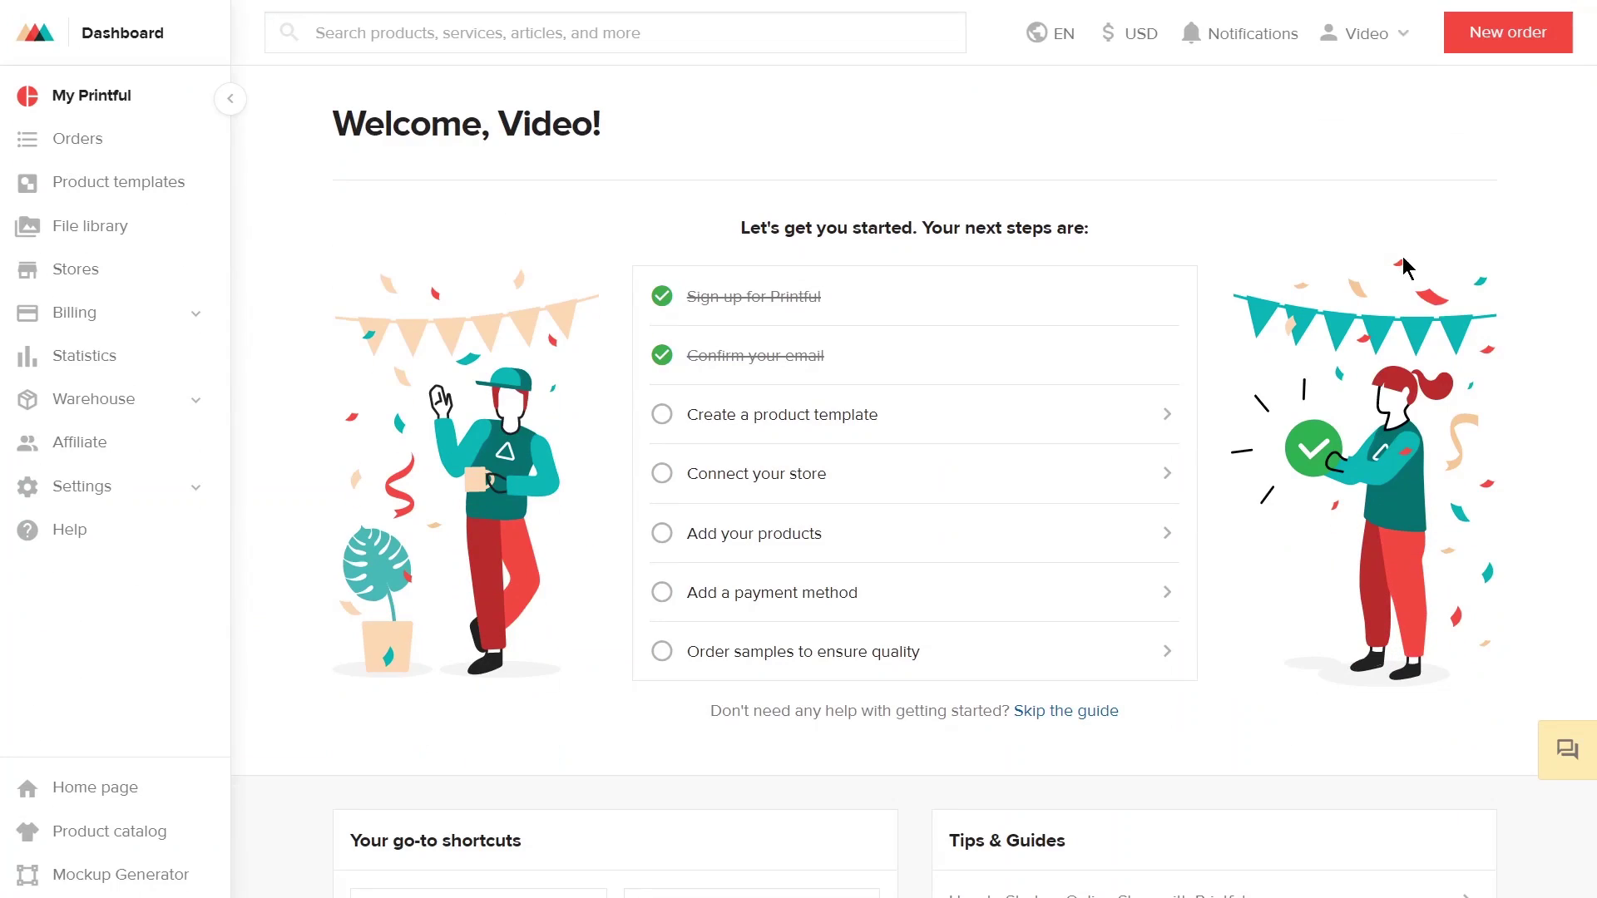
- Open Printful's Big Cartel connection guide from the Stores platform list
click(77, 275)
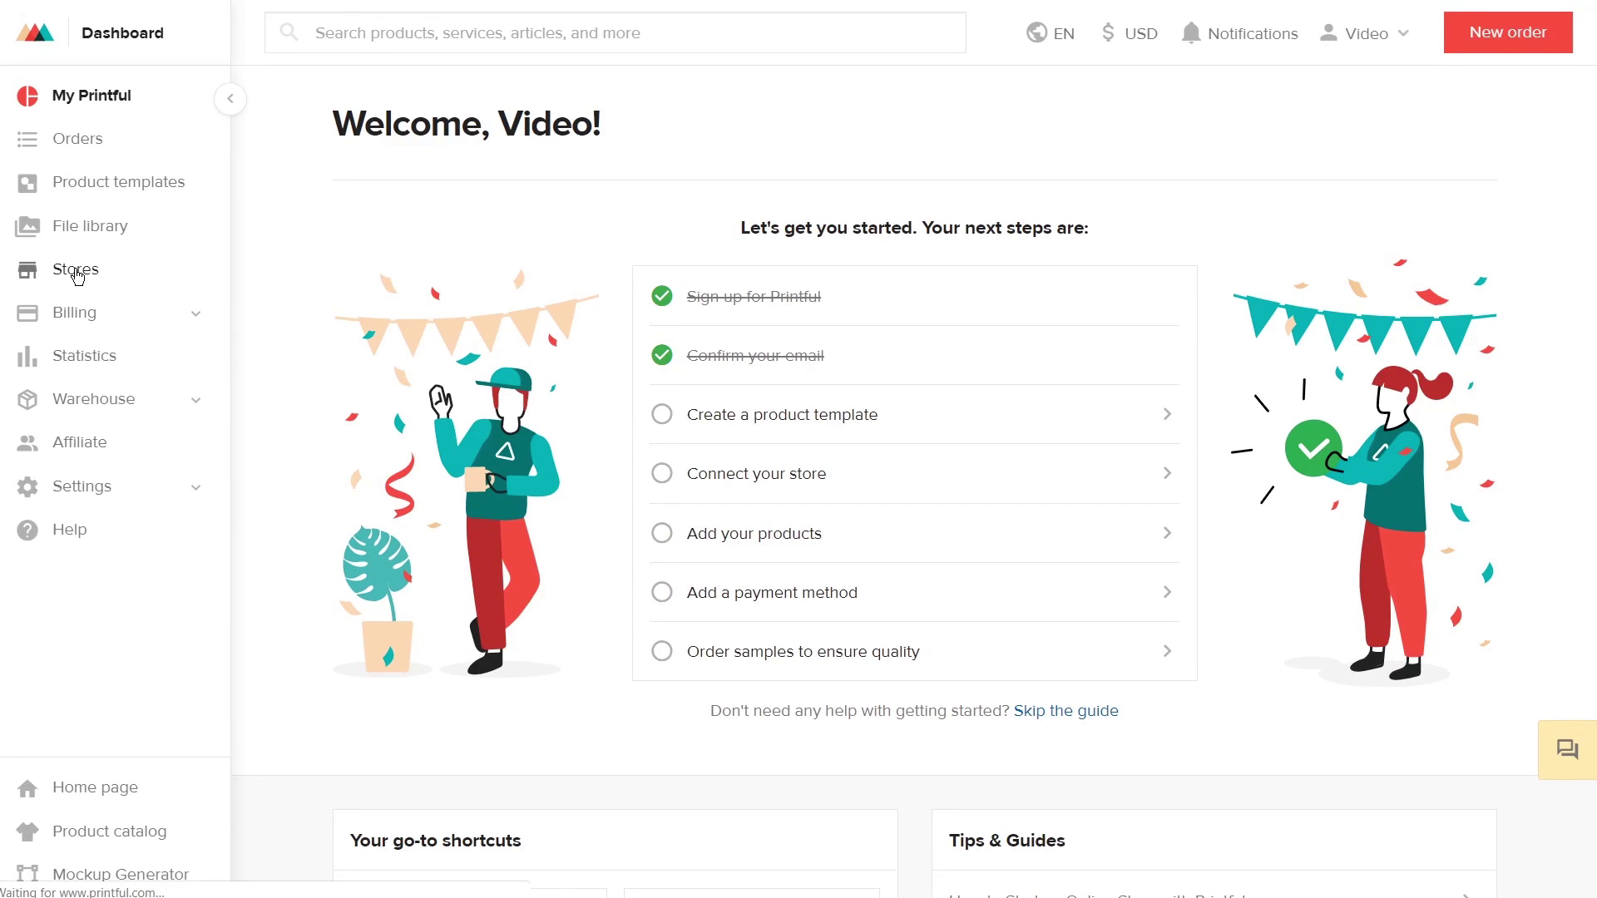
click(531, 605)
scroll(532, 605, down, 6)
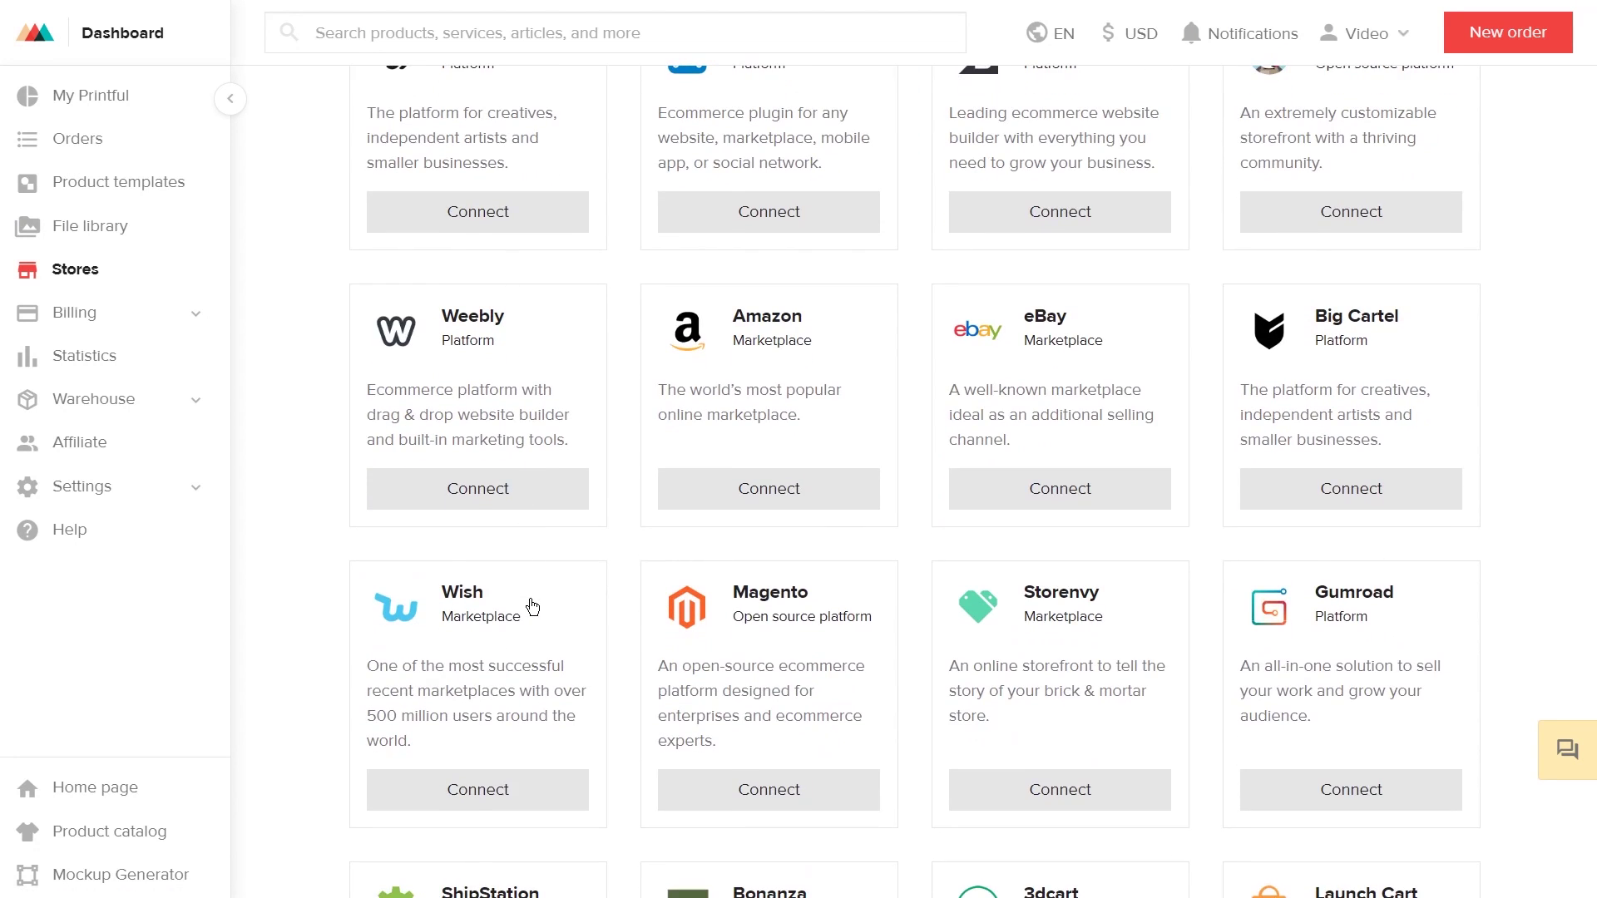
click(1368, 495)
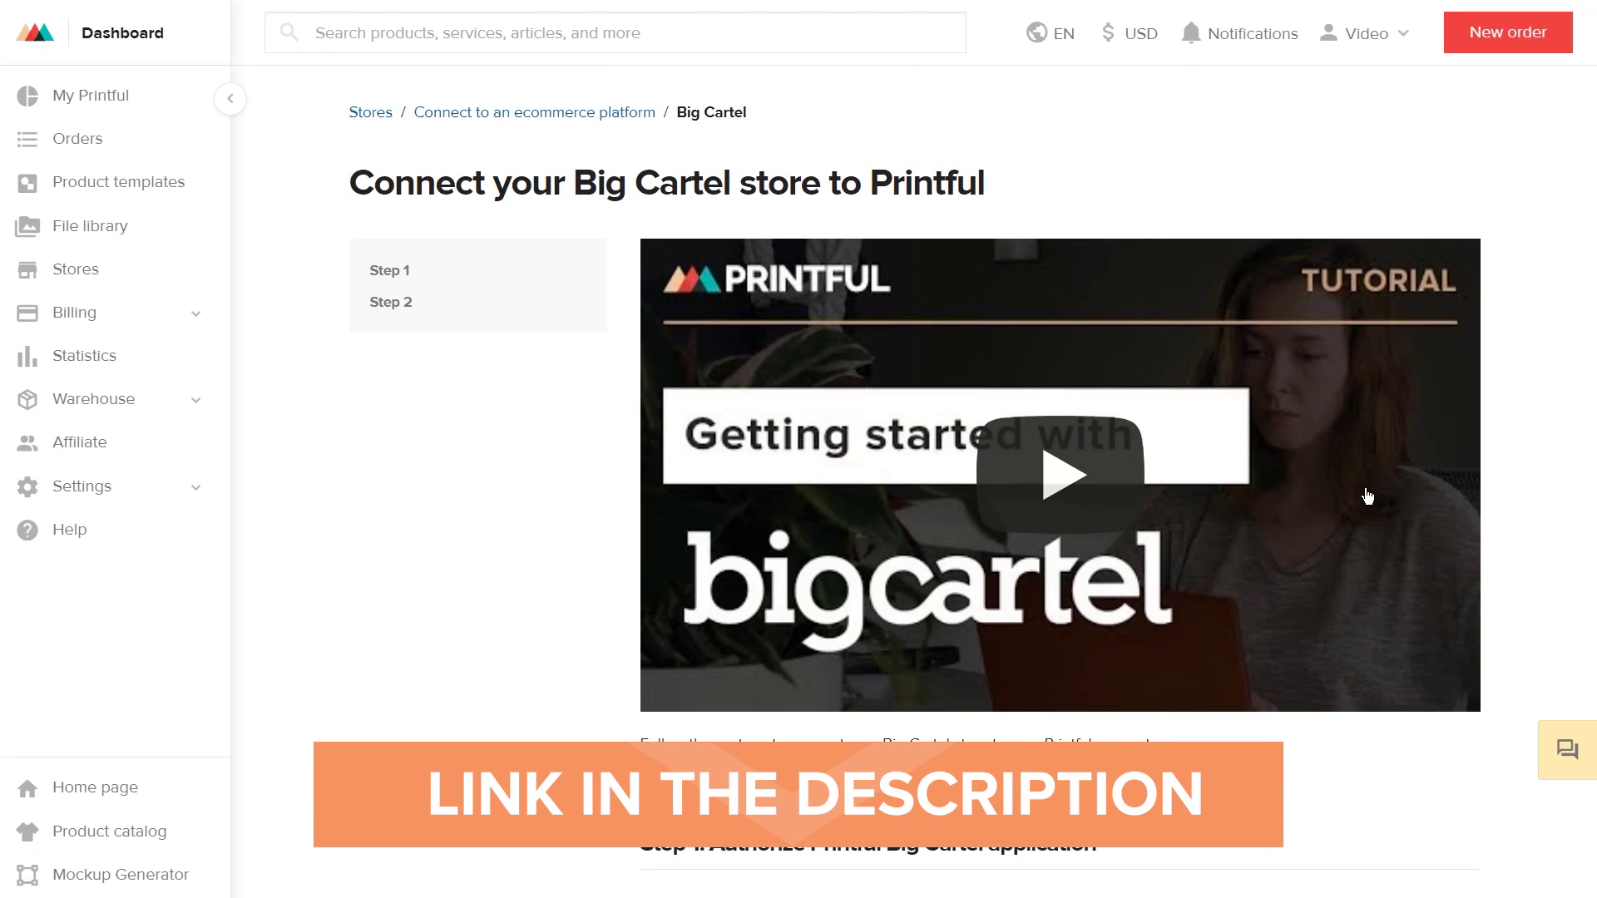
scroll(1368, 497, down, 9)
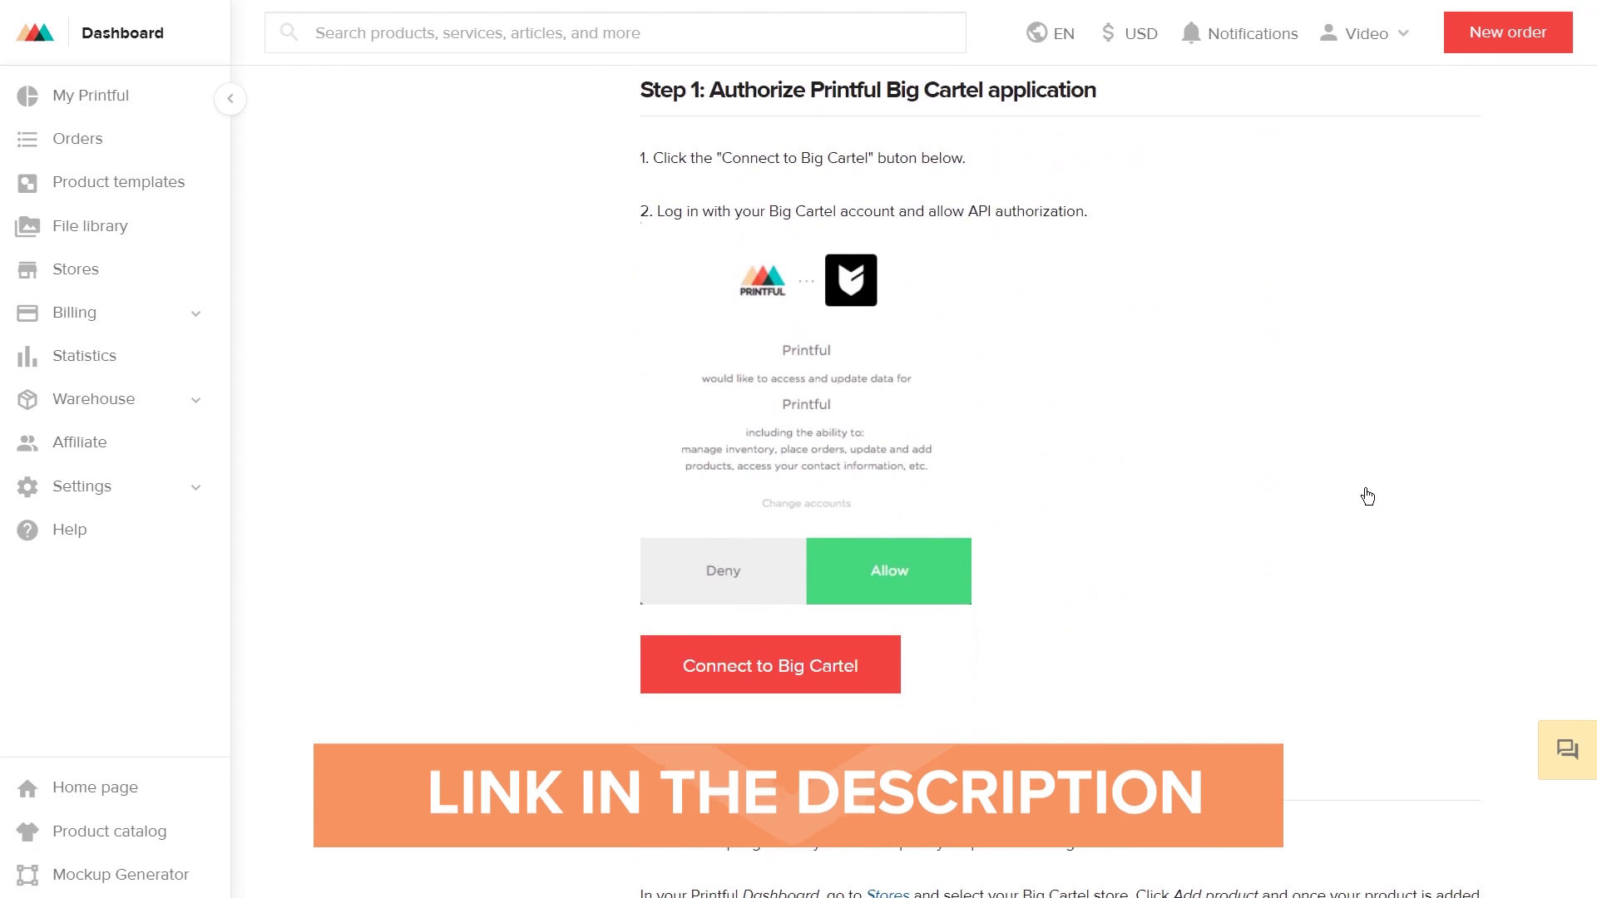
- Allow Printful access on Big Cartel so the Video Test store connects
click(782, 665)
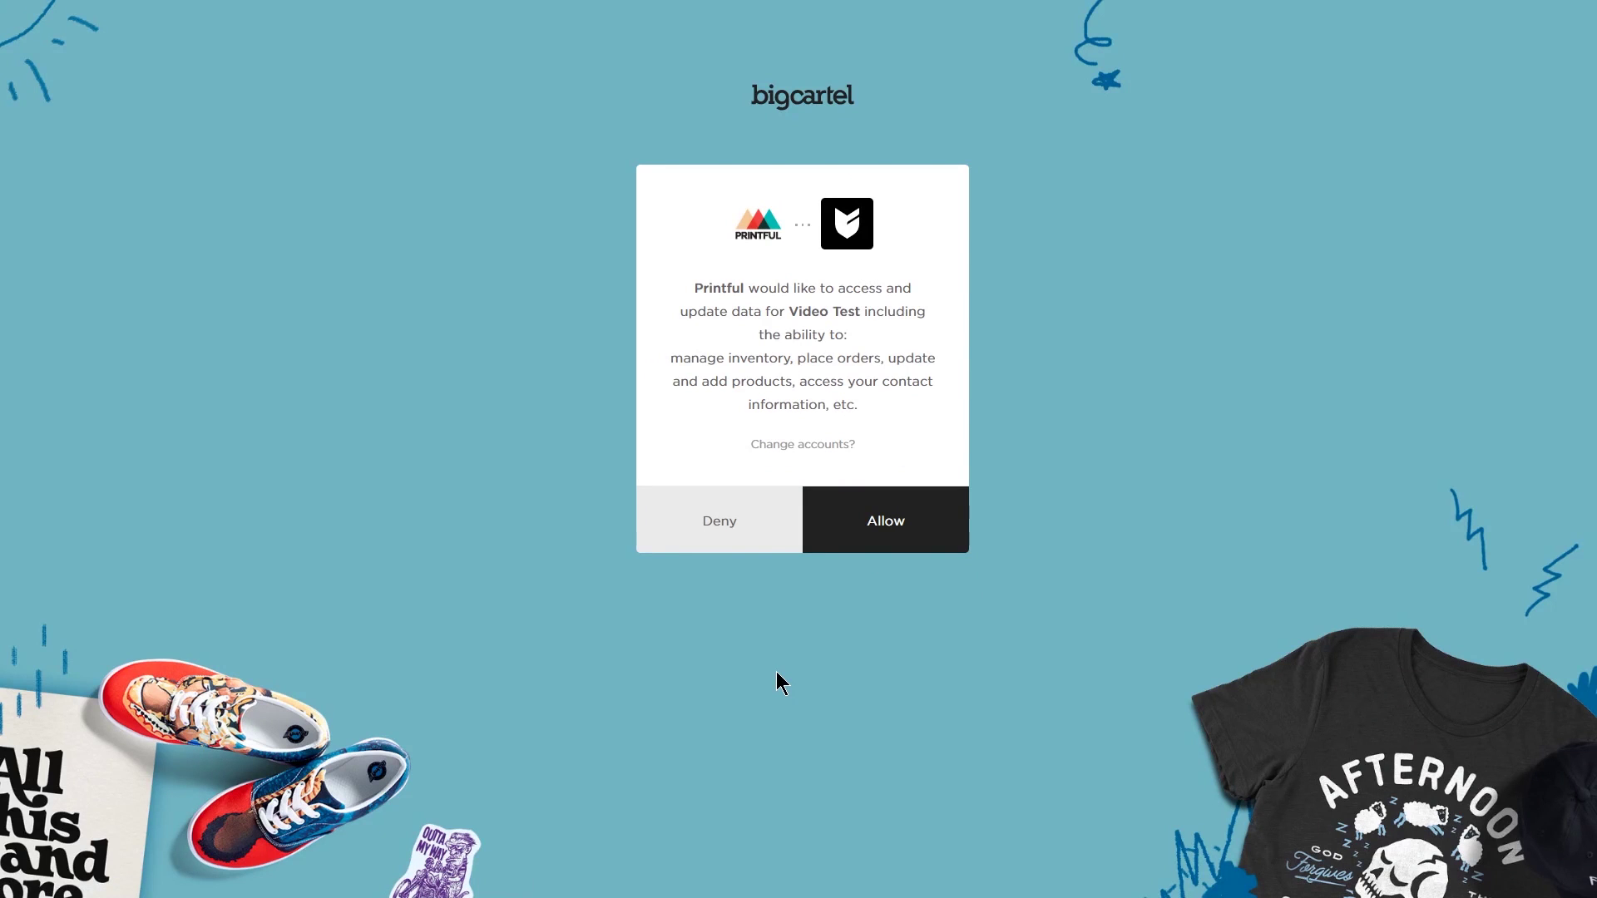
click(909, 526)
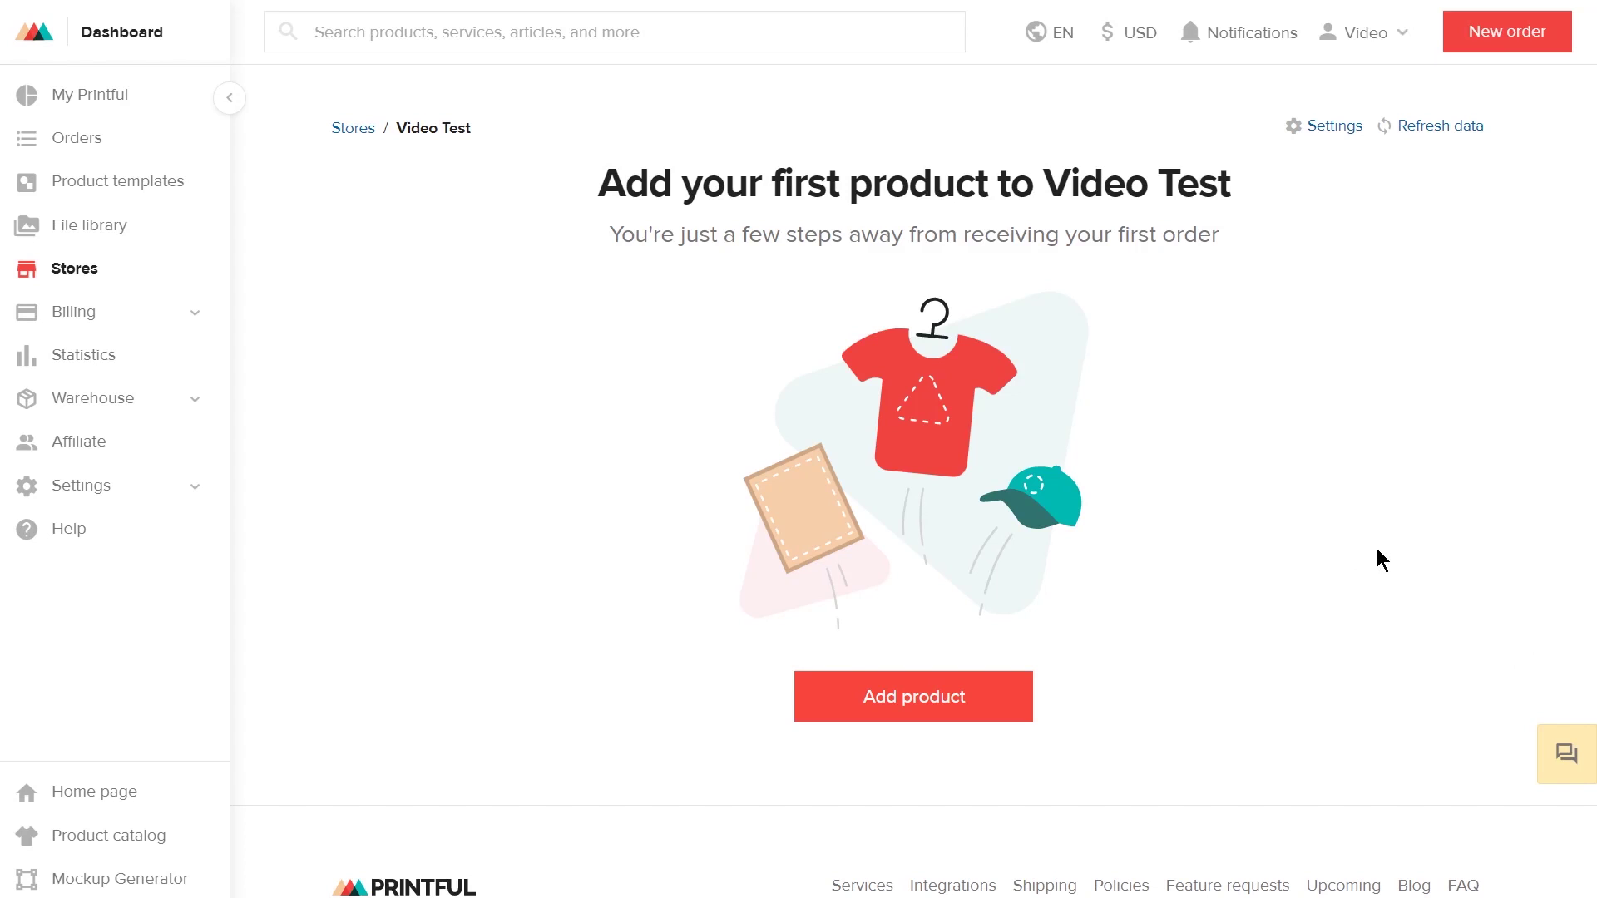
- Add the Bella + Canvas 3001 Unisex Premium T-Shirt from Men's clothing › T-shirts
click(950, 703)
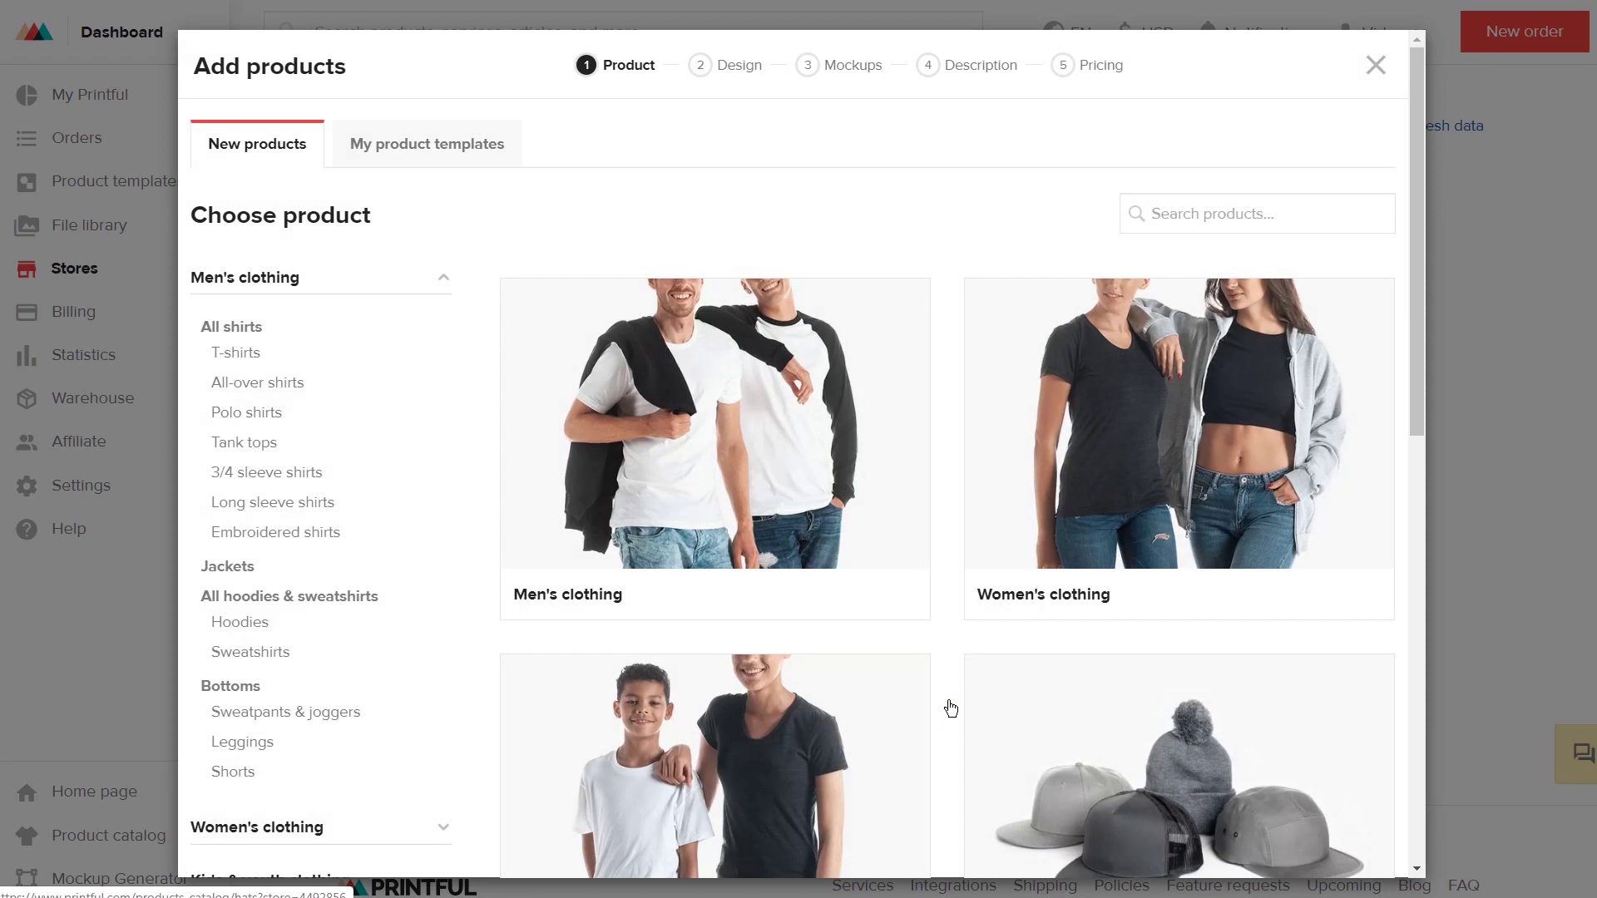
click(790, 441)
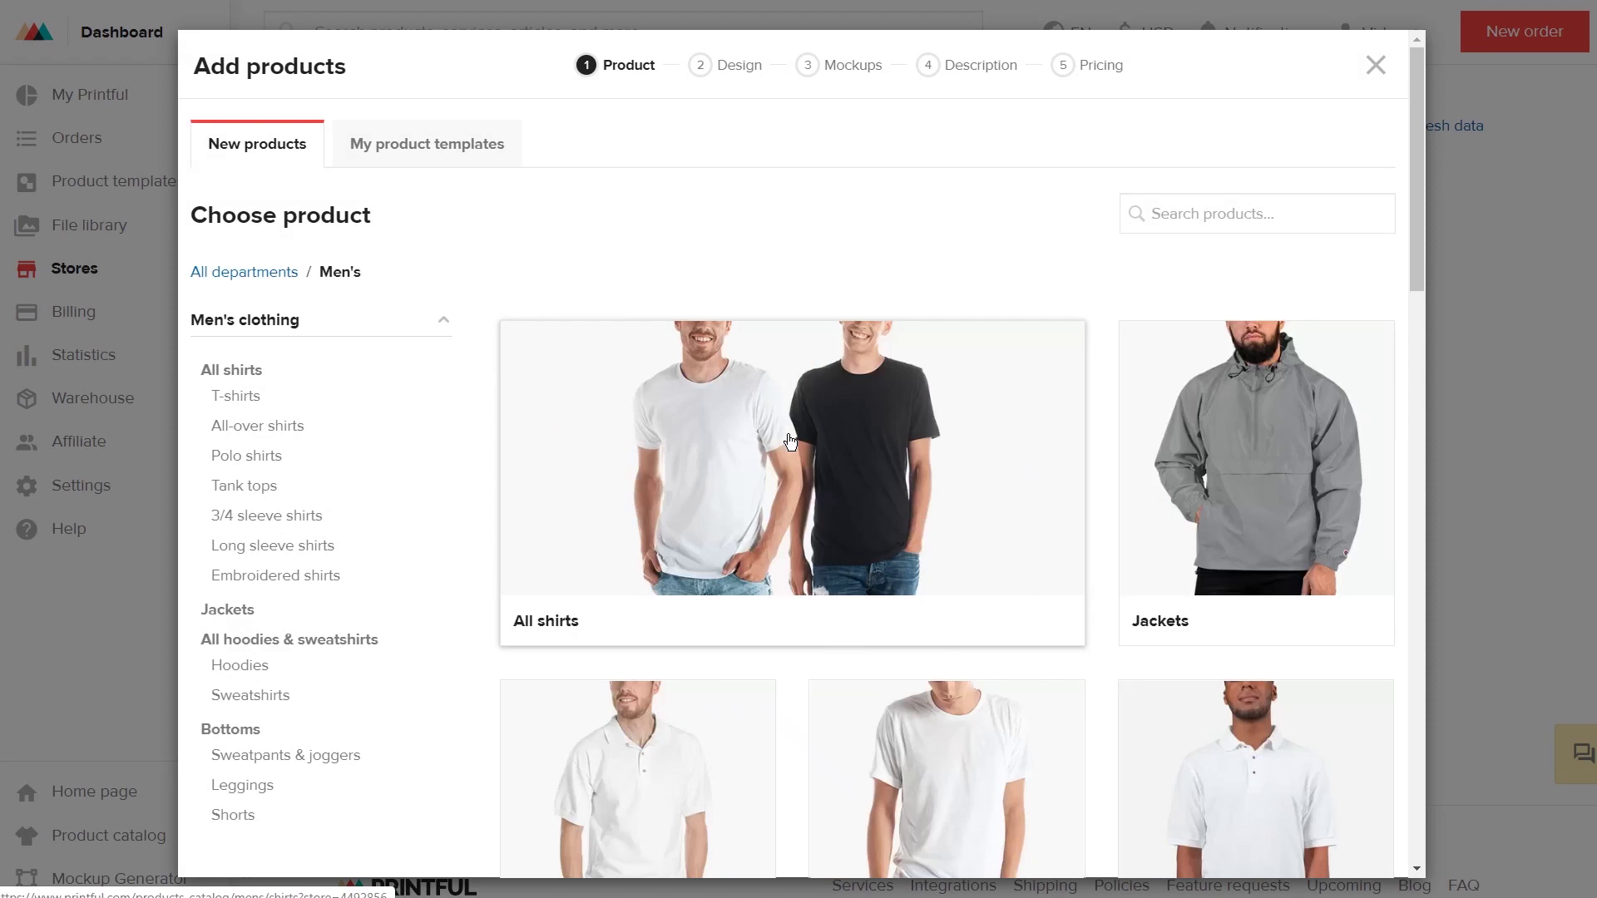
scroll(790, 441, down, 5)
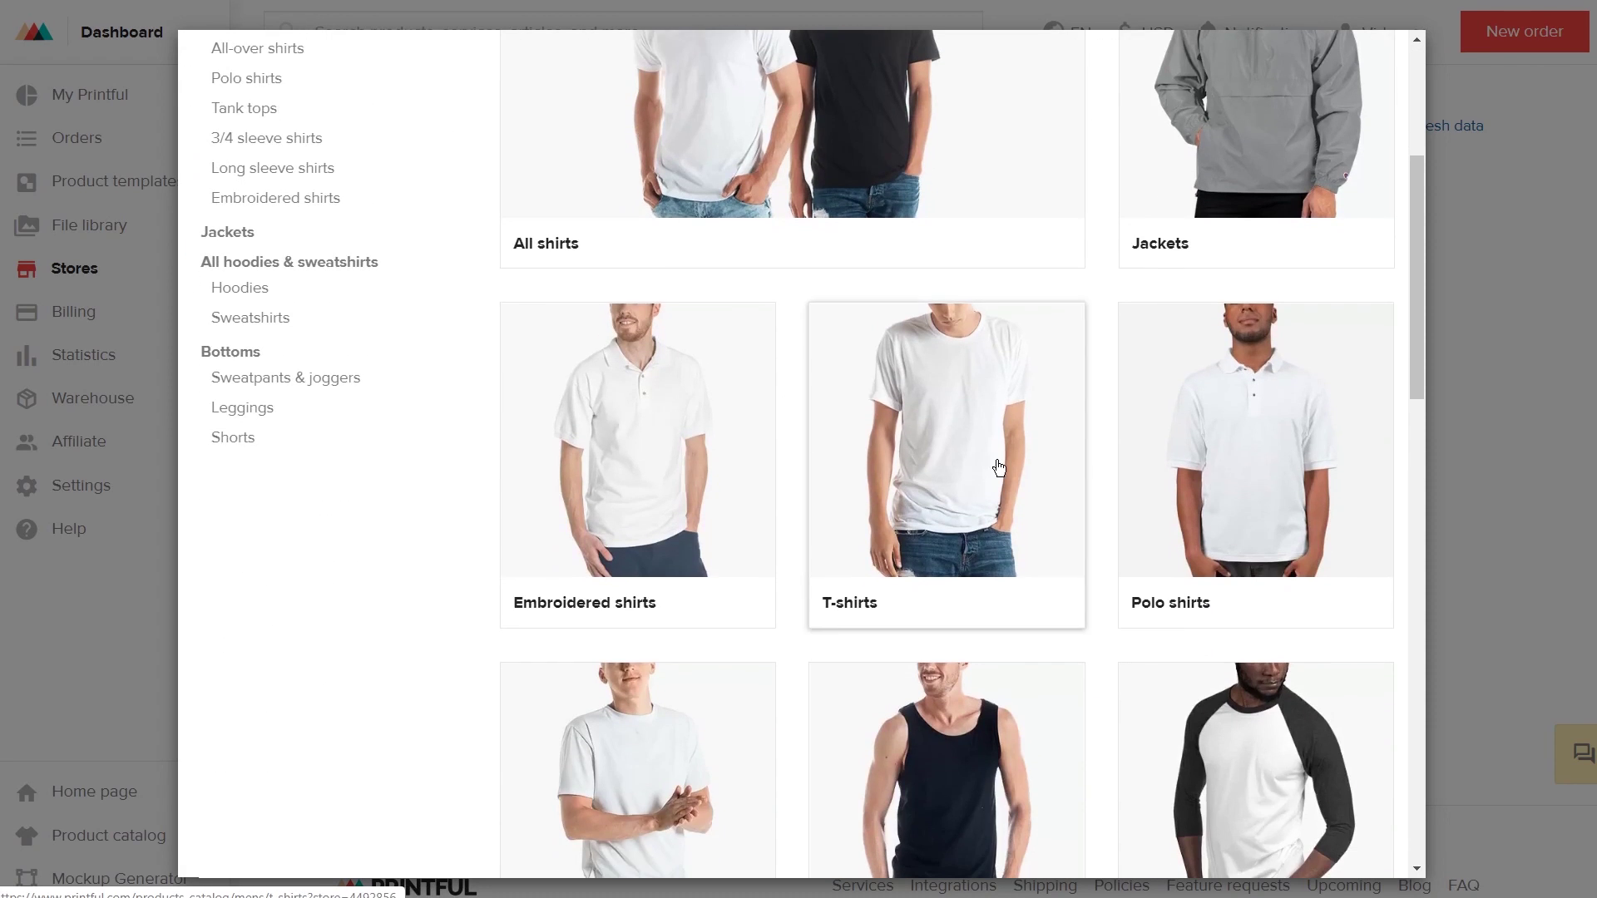
click(997, 462)
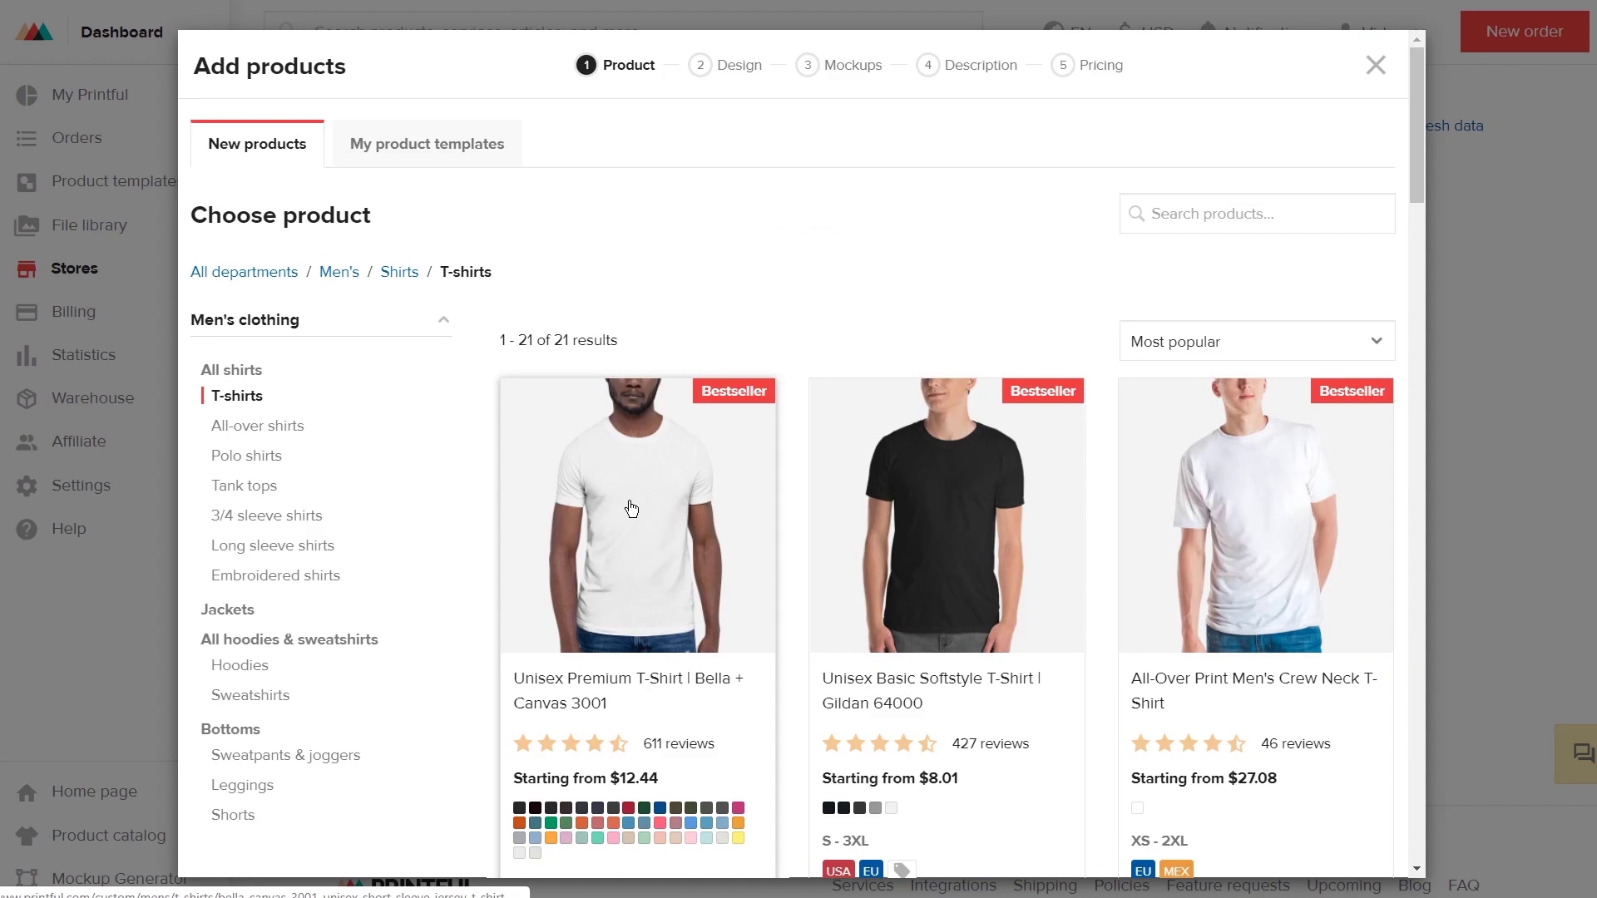
click(632, 510)
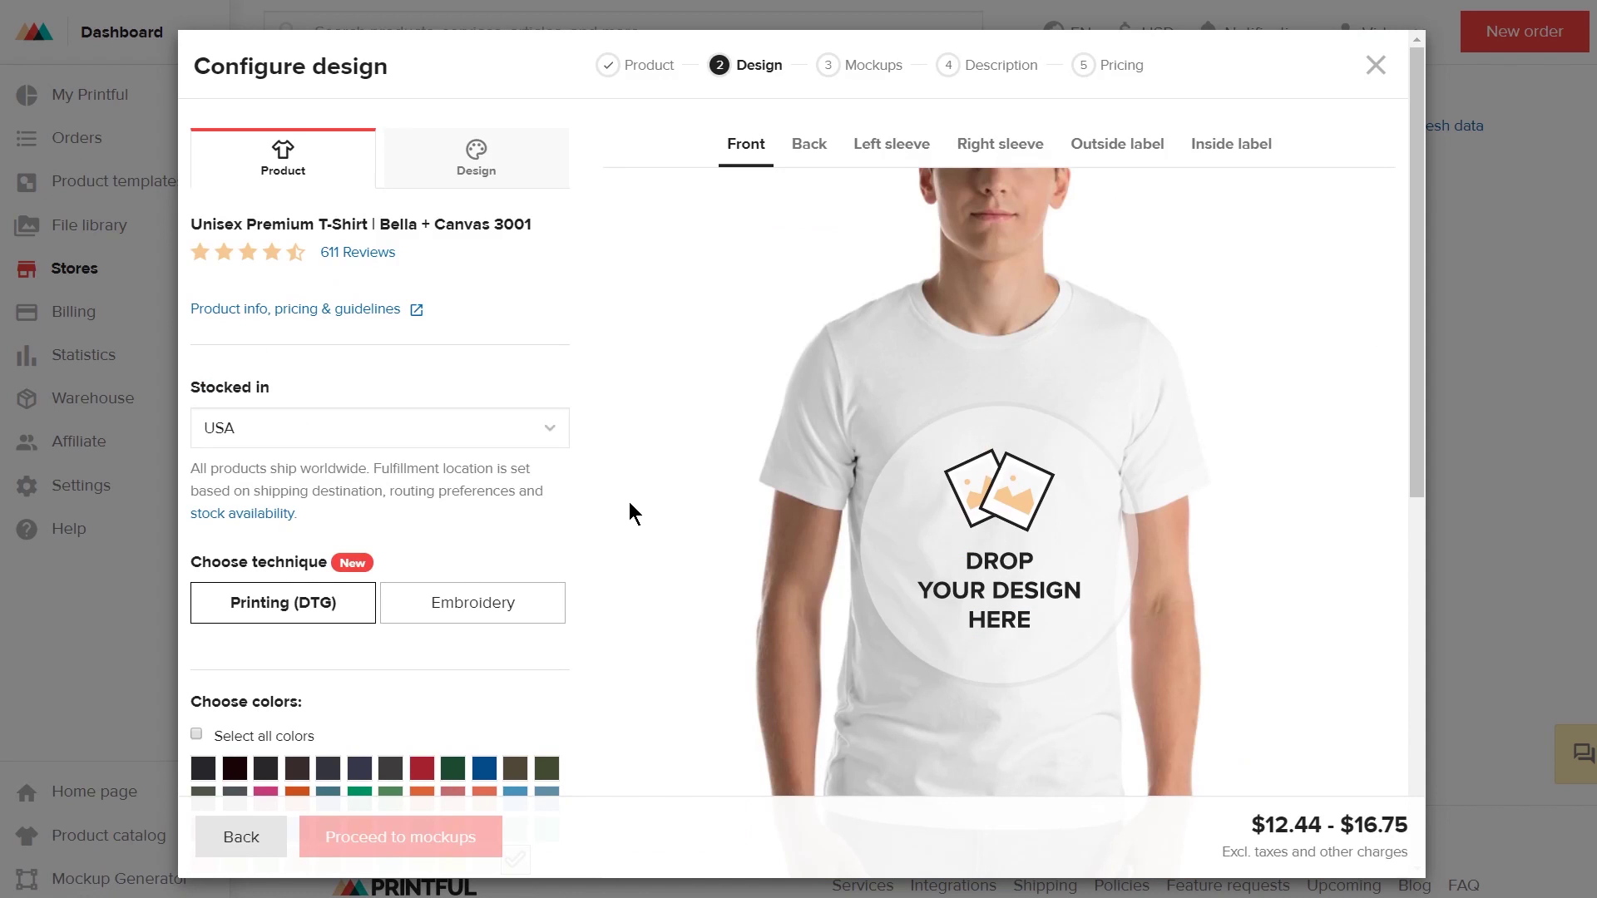
- Preview the back, left sleeve, right sleeve and front print areas, then open the file library
click(481, 160)
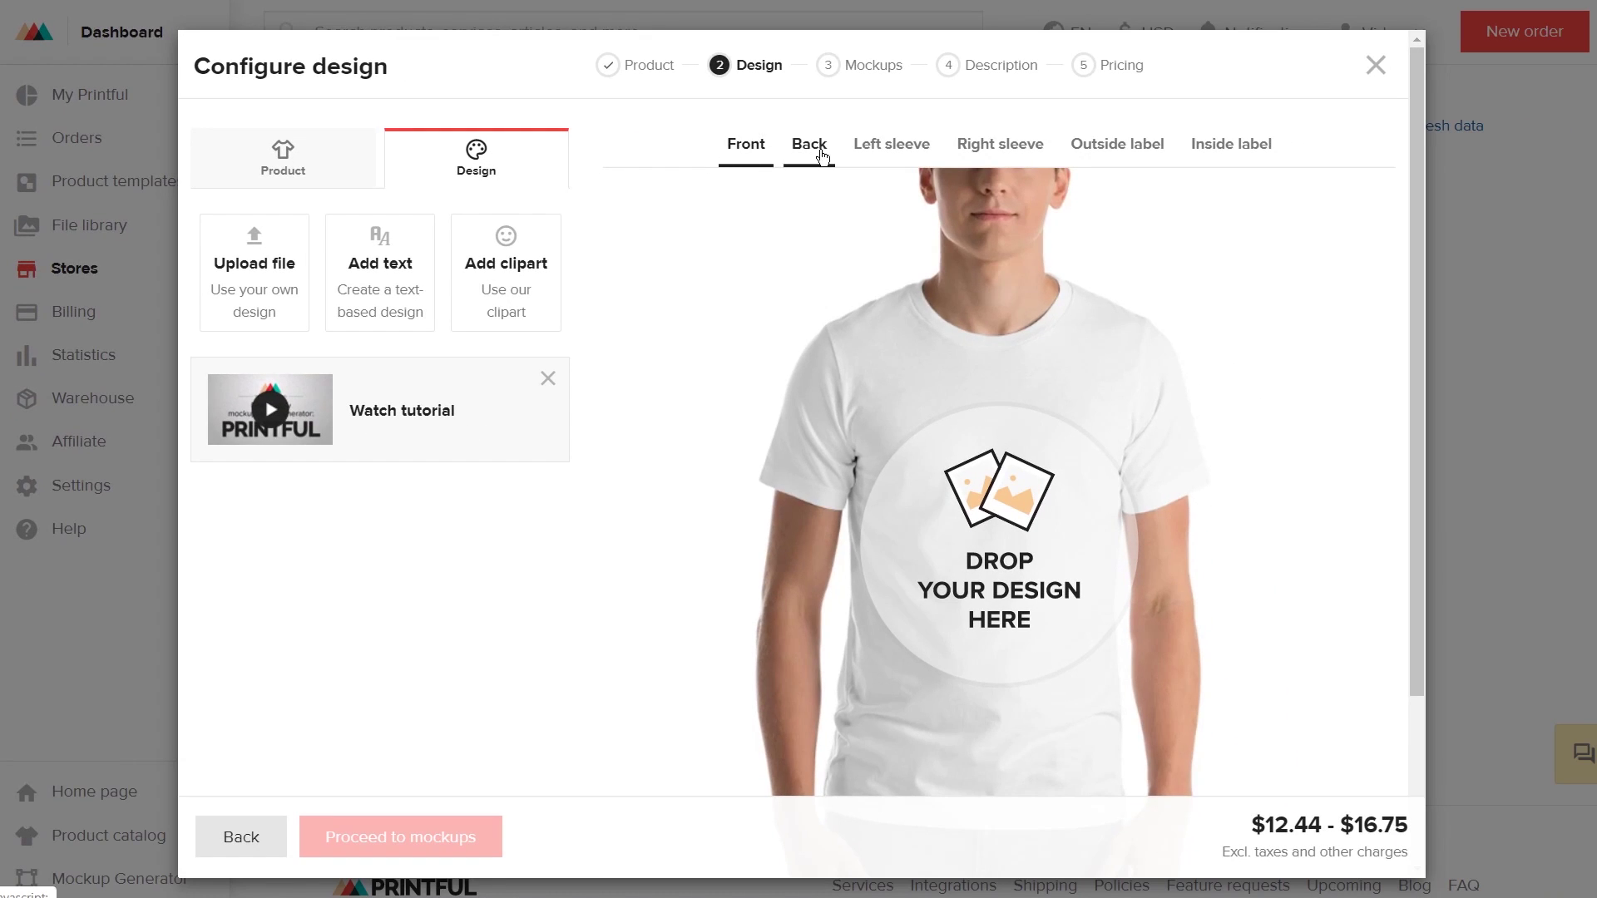
click(815, 155)
click(889, 153)
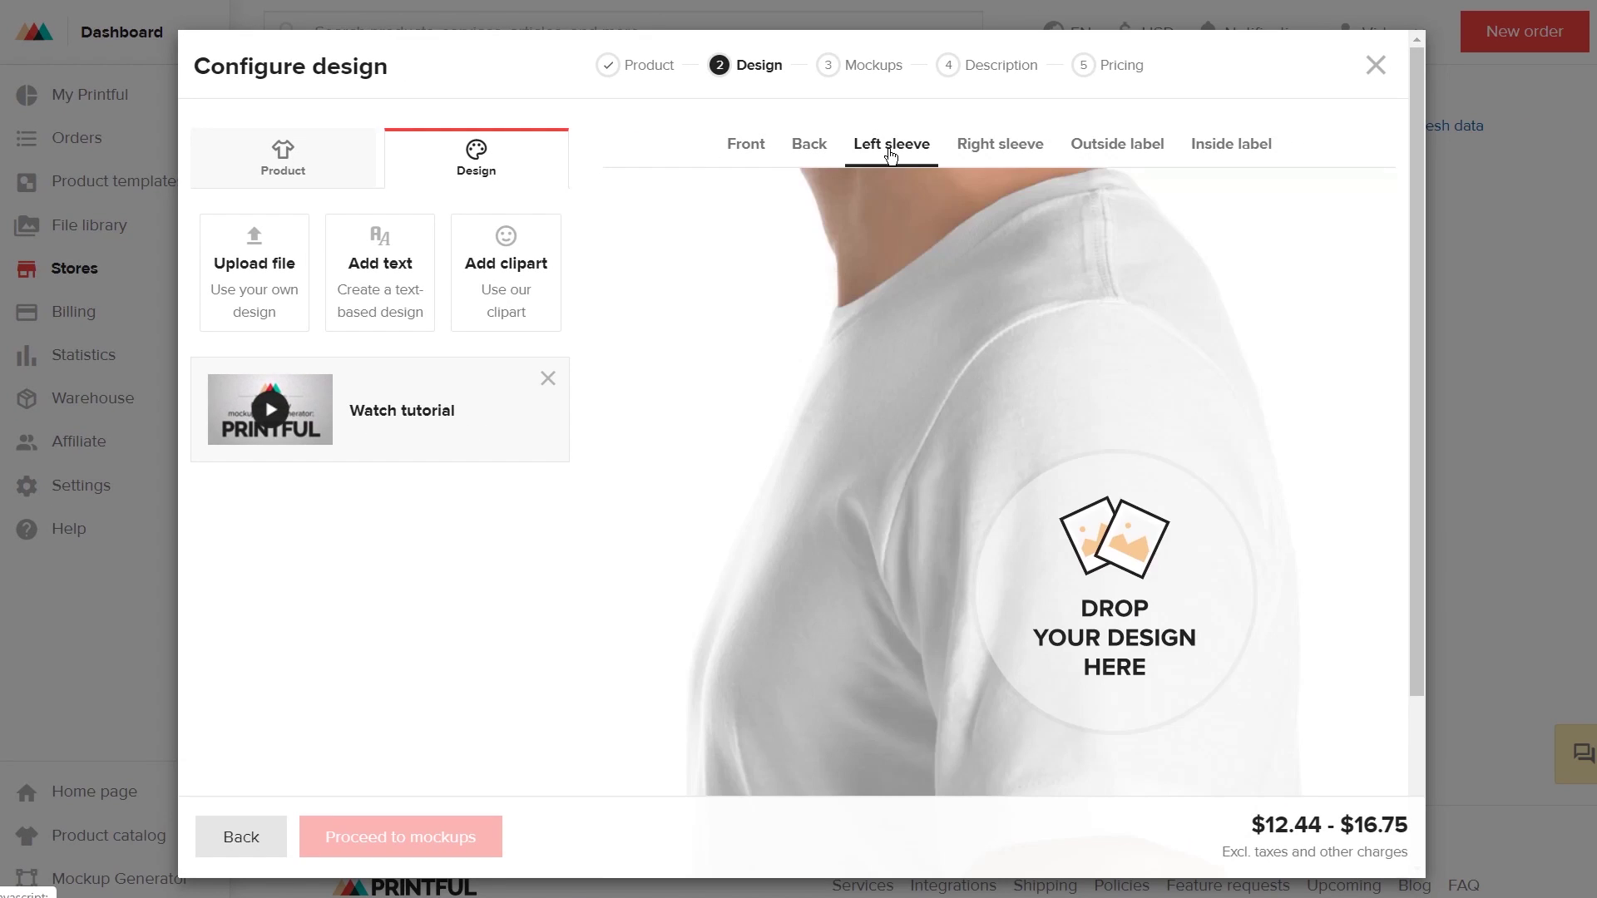
click(1009, 150)
click(739, 150)
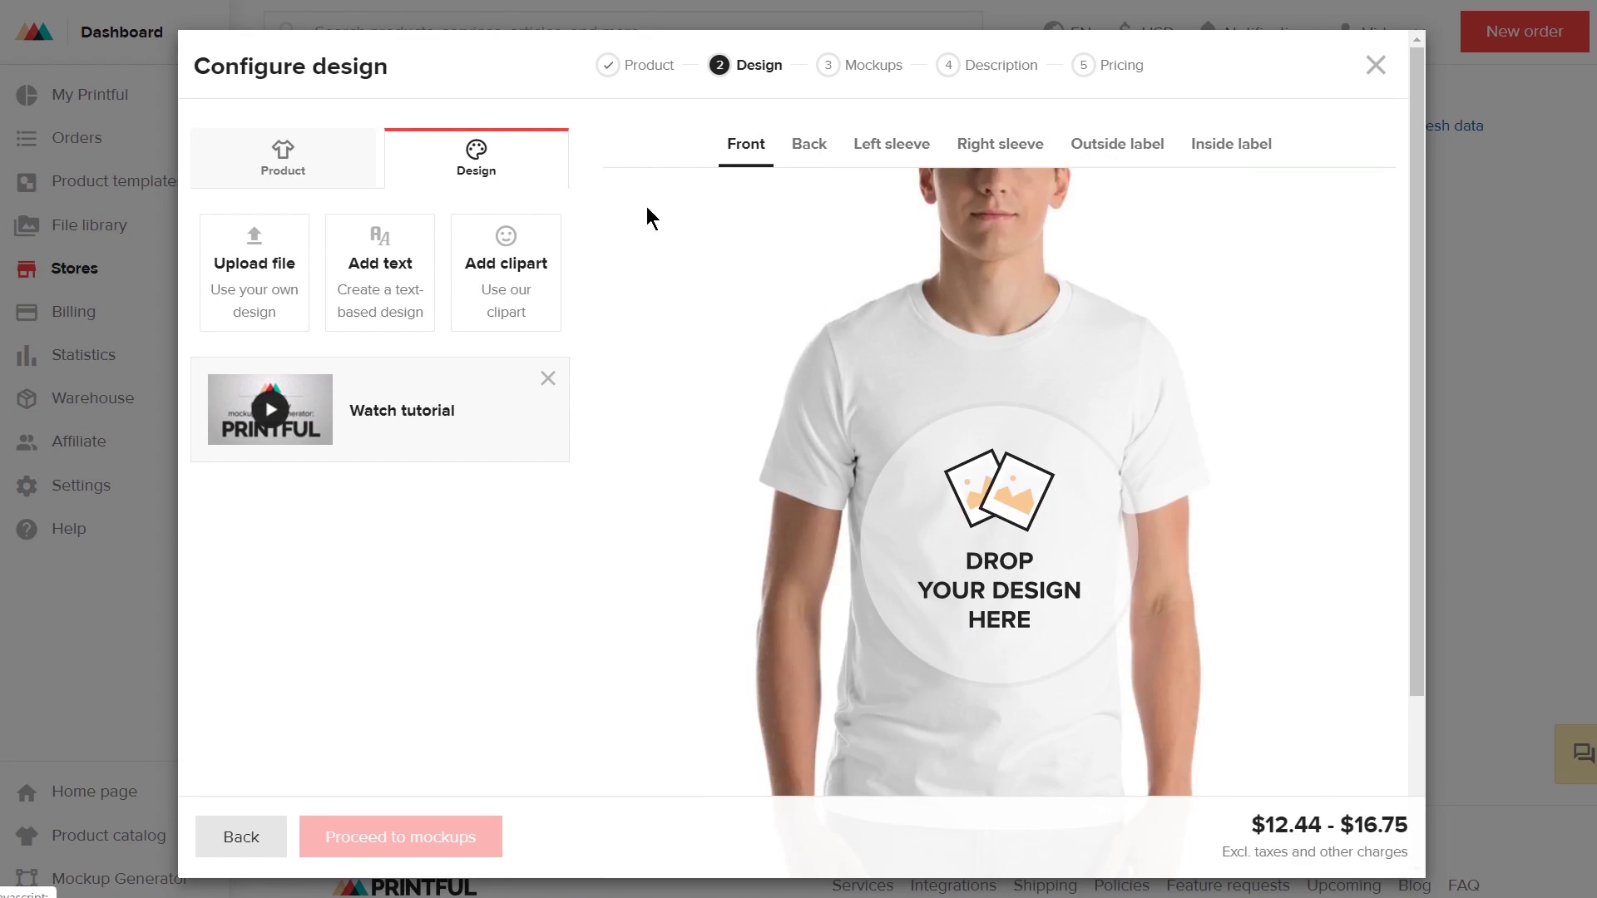
click(248, 292)
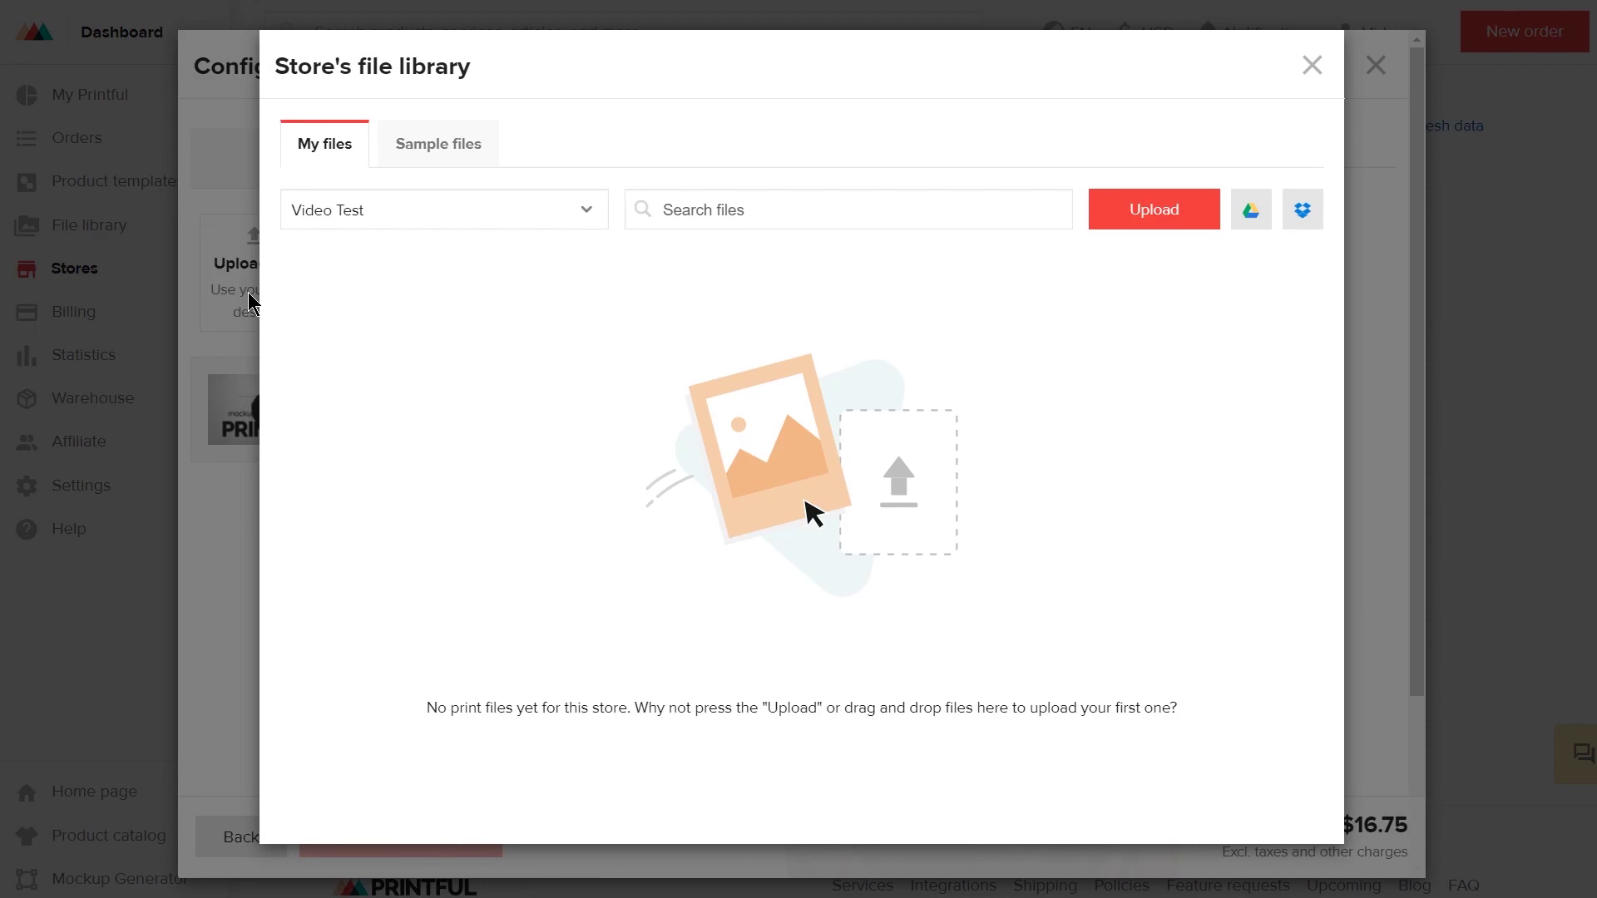
- Place the Printful_Colibri sample design on the shirt front at 12 × 16 in
click(438, 146)
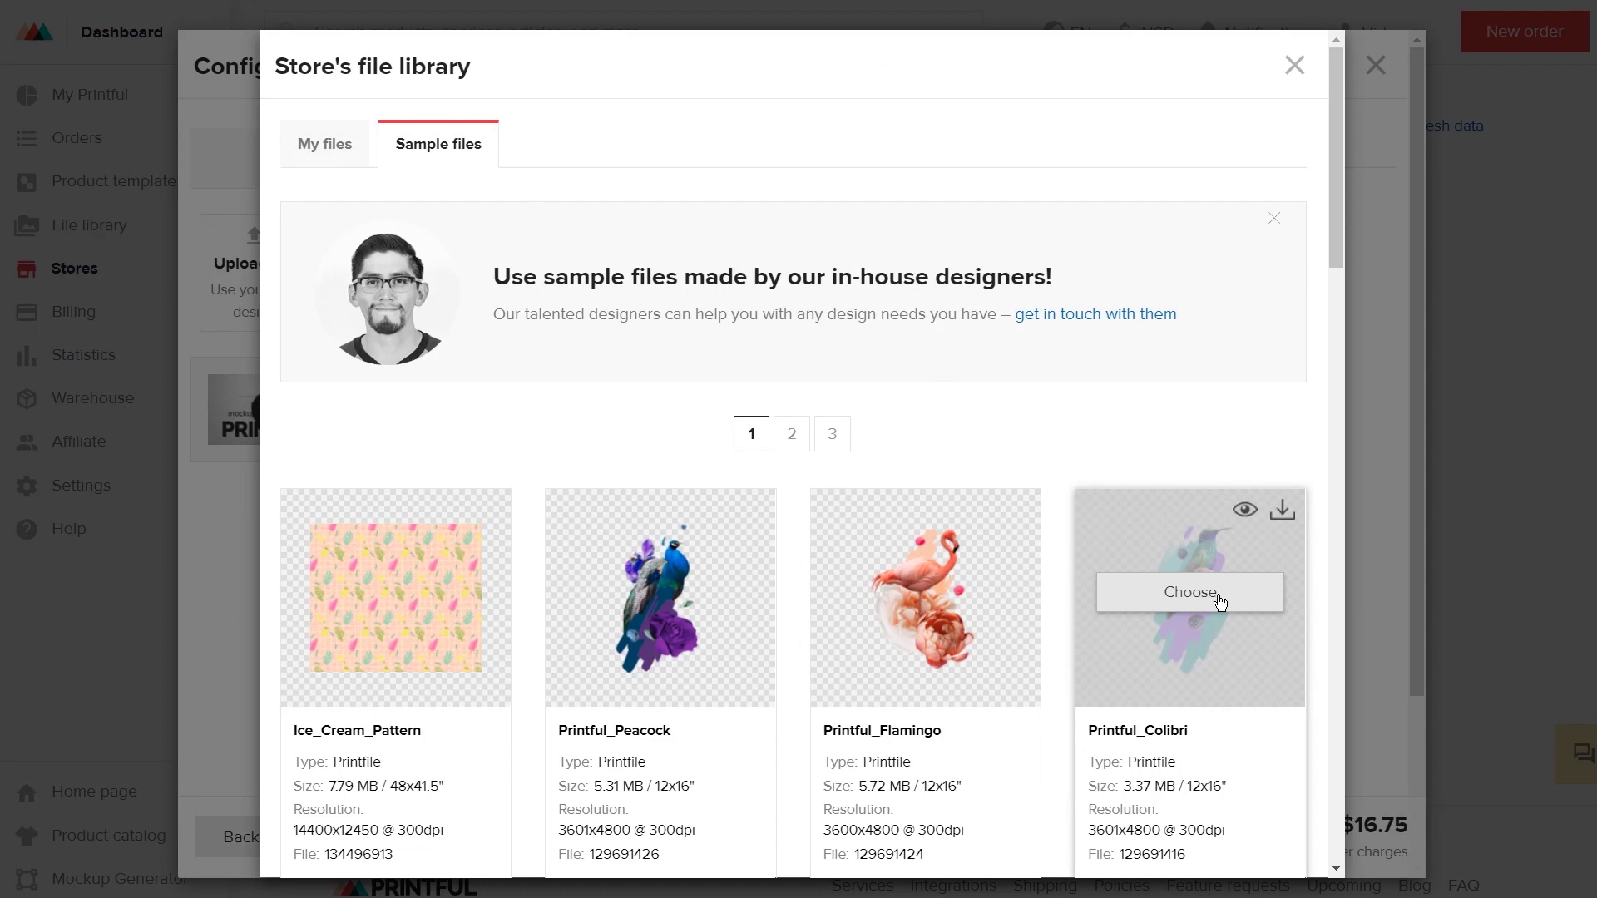
click(1220, 600)
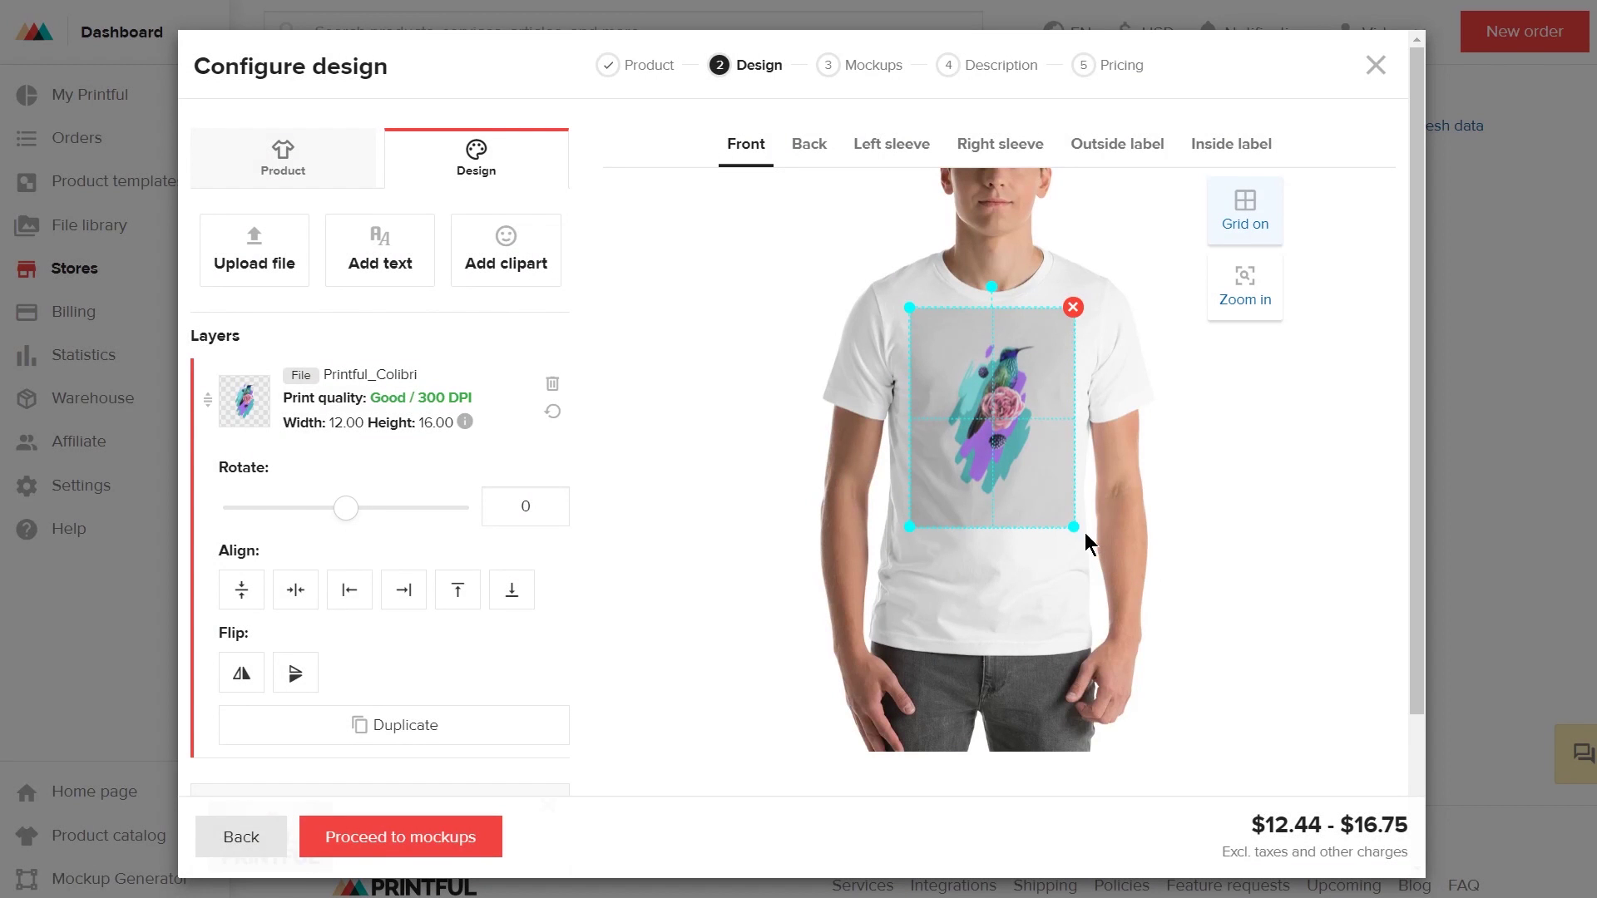
drag(1073, 524, 1554, 831)
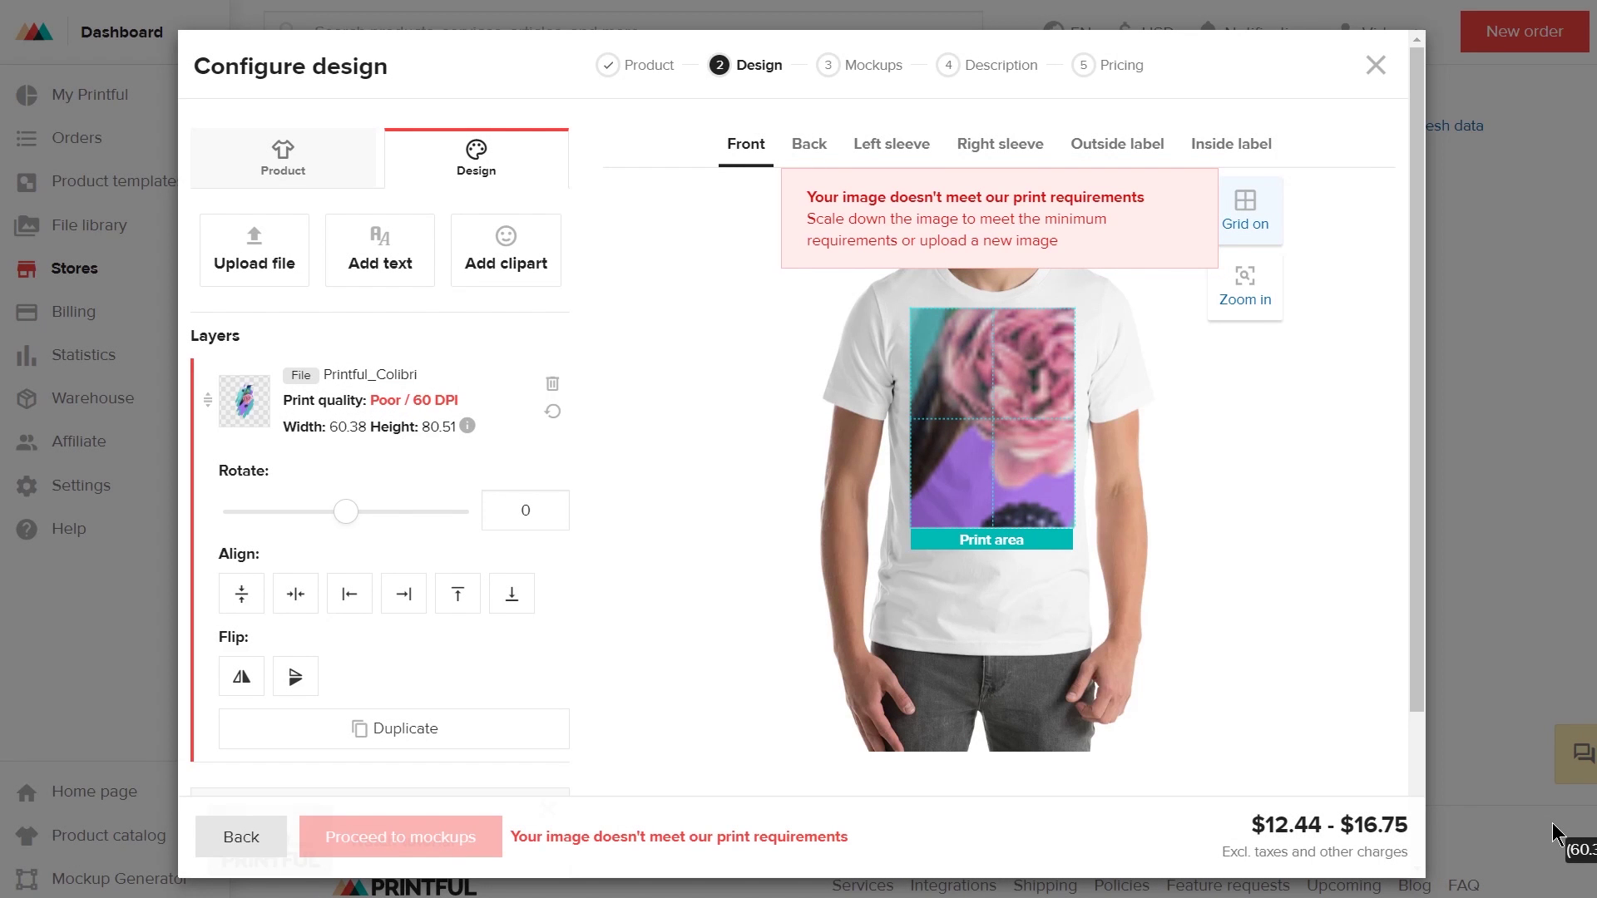
click(553, 411)
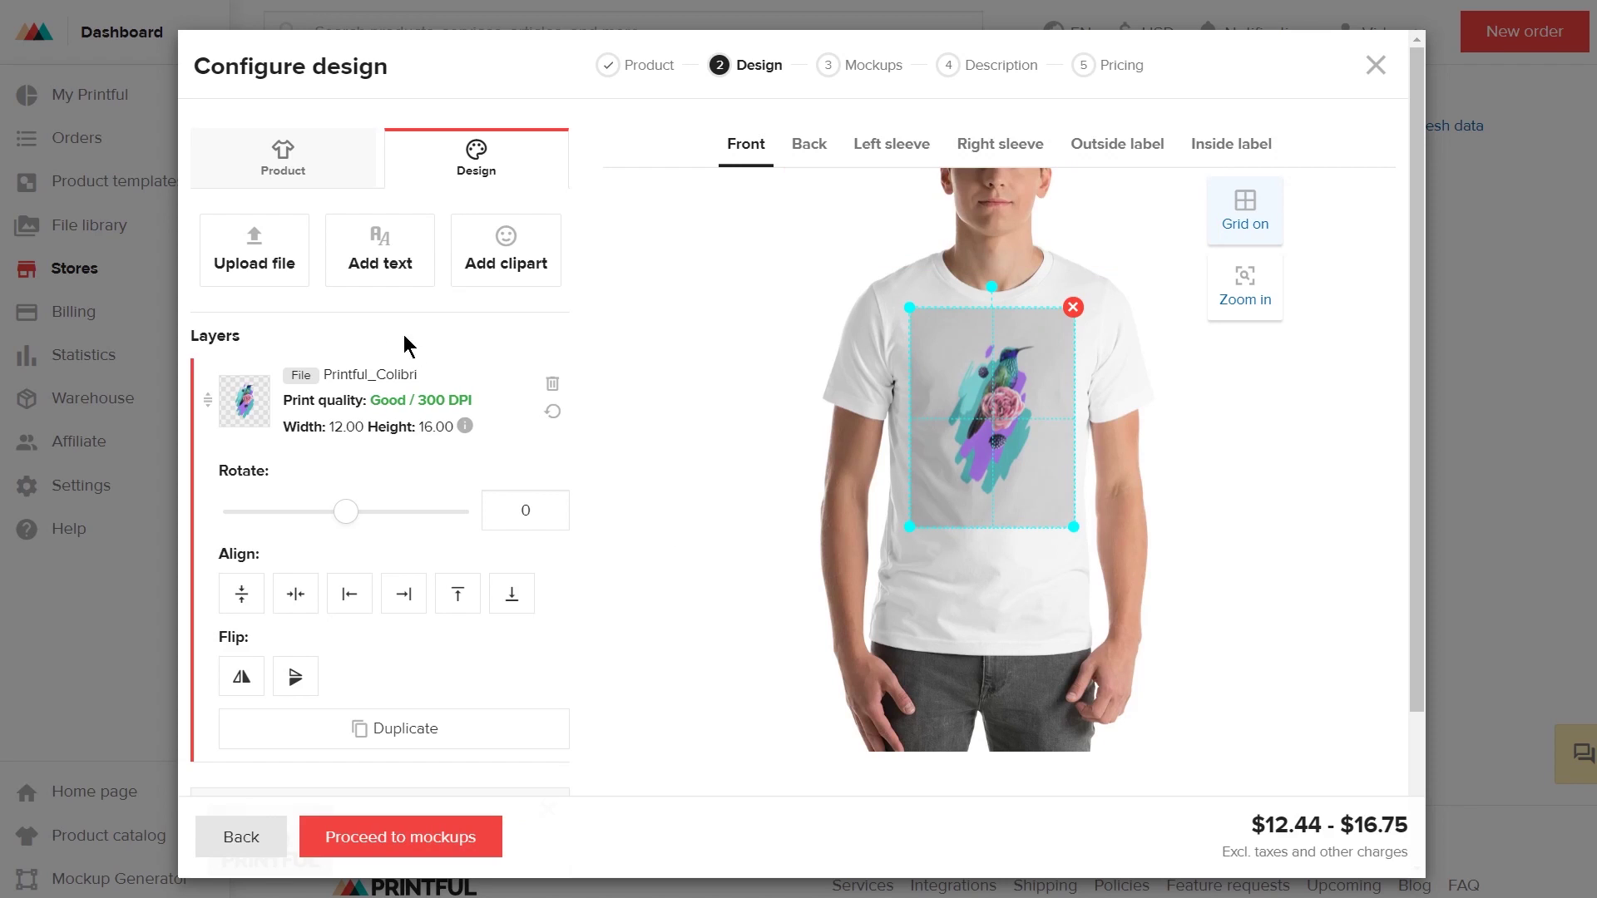
click(266, 168)
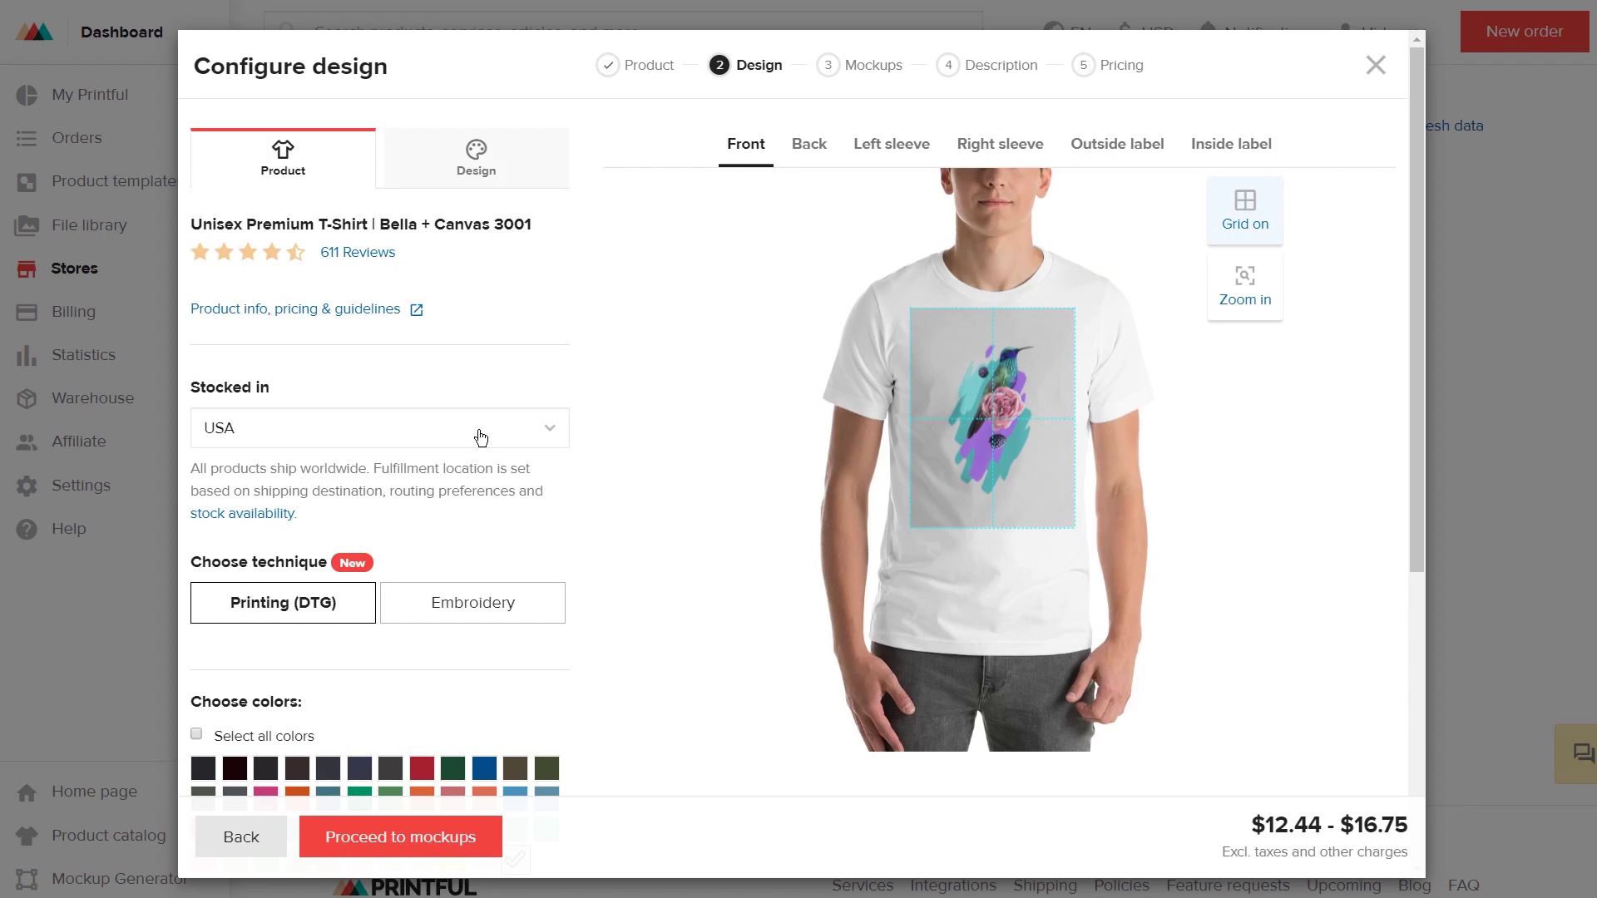
- Add Gold and Heather True Royal colours and drop the XS and 4XL sizes
scroll(641, 481, down, 3)
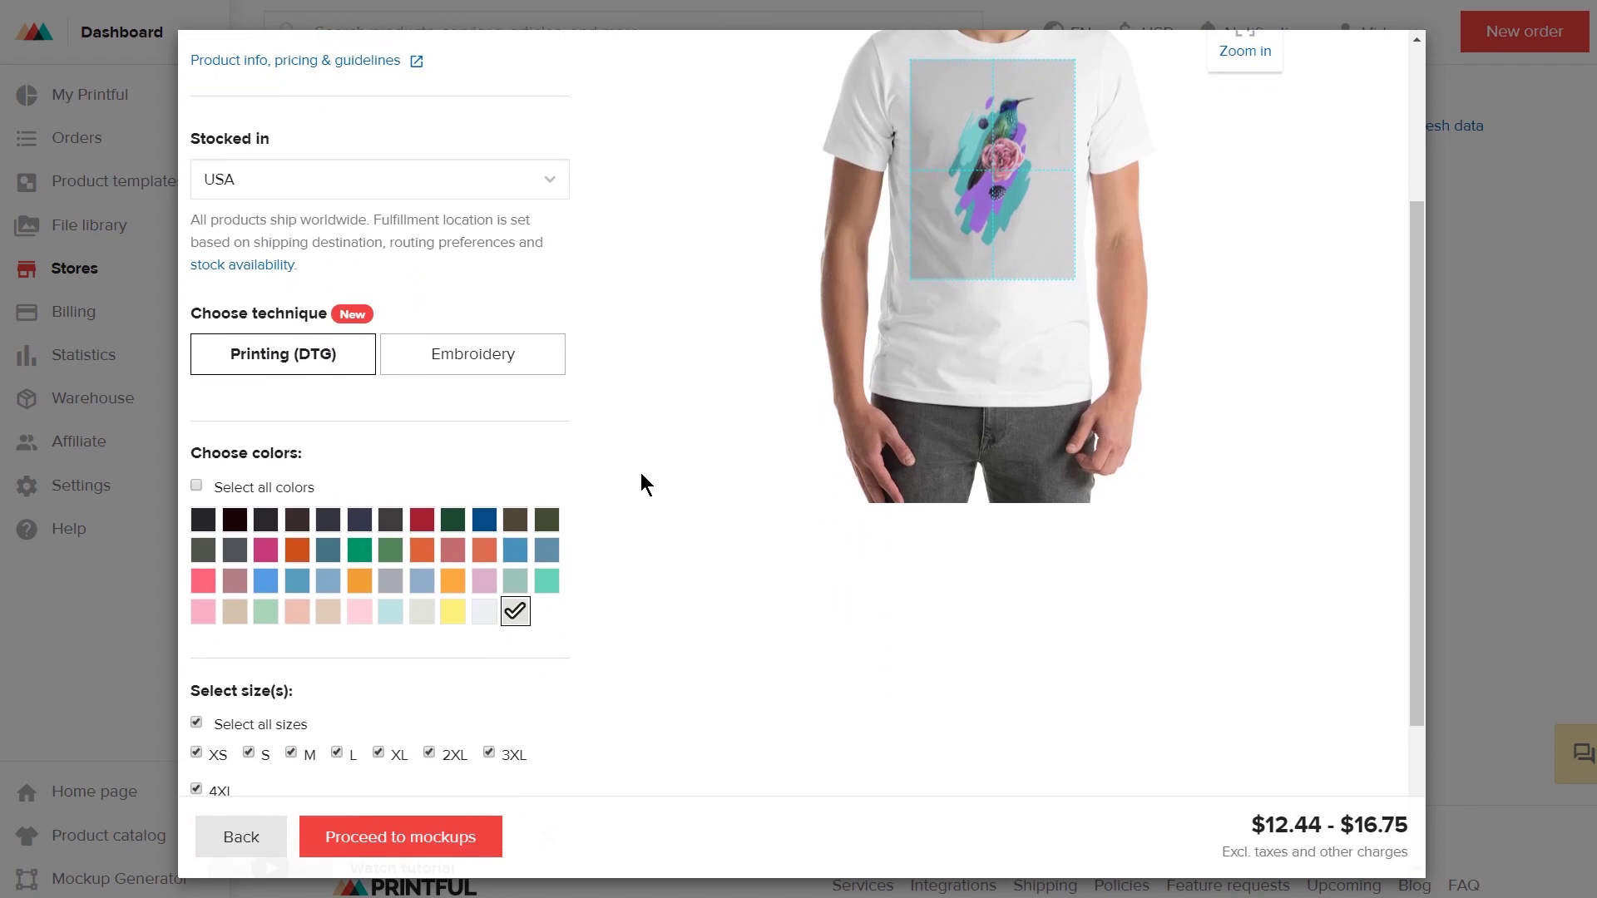
click(453, 581)
click(265, 581)
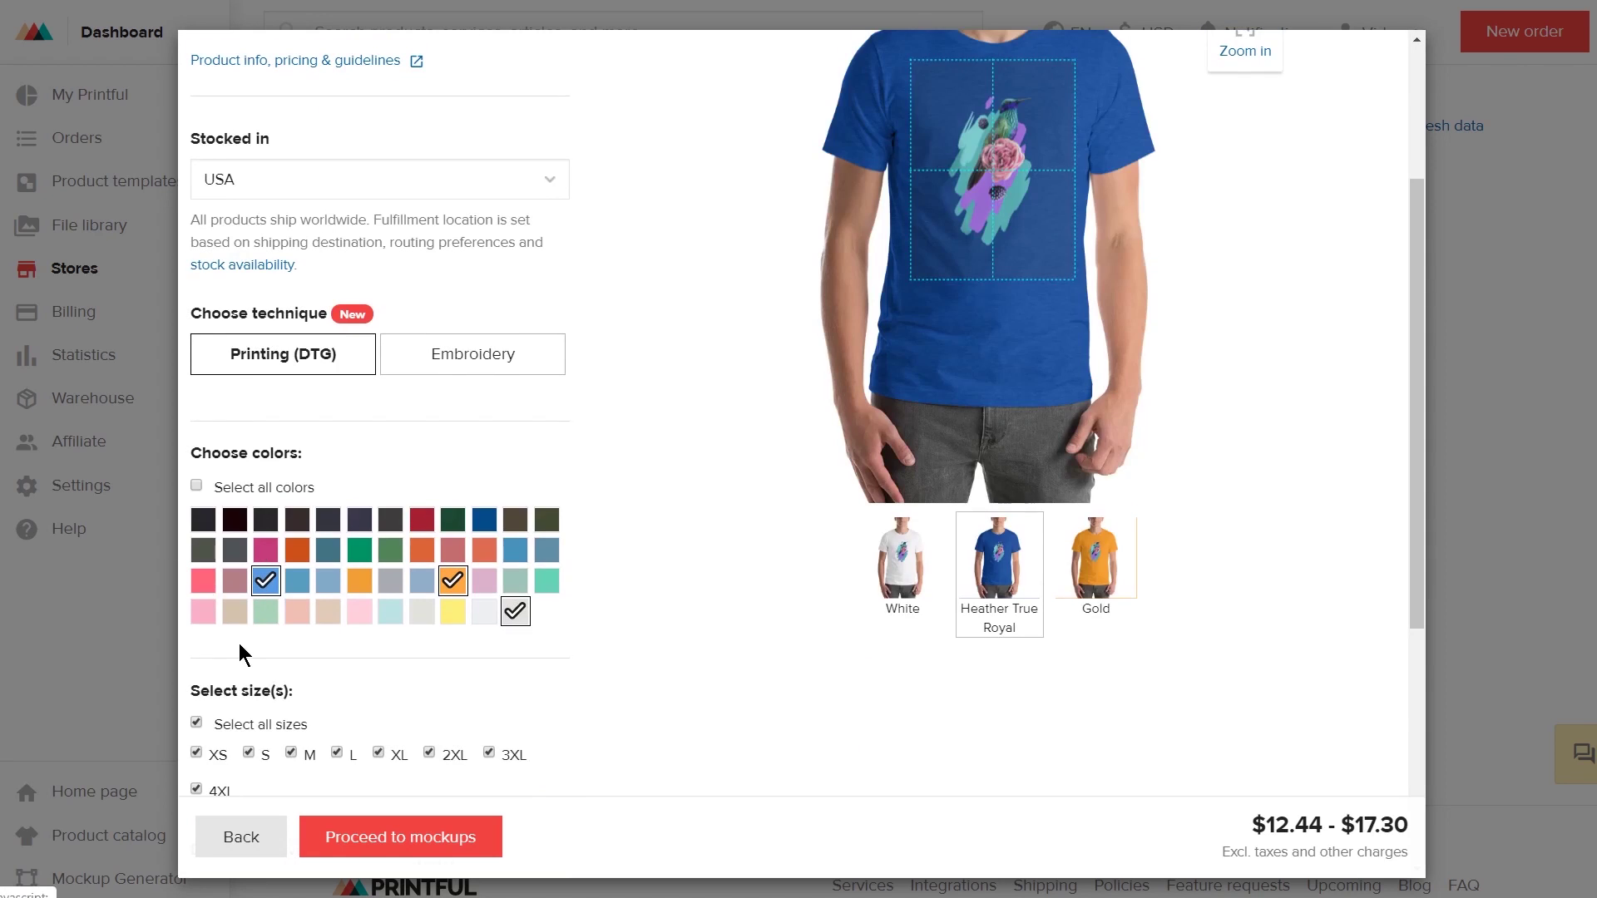
scroll(241, 651, down, 3)
click(196, 538)
click(196, 503)
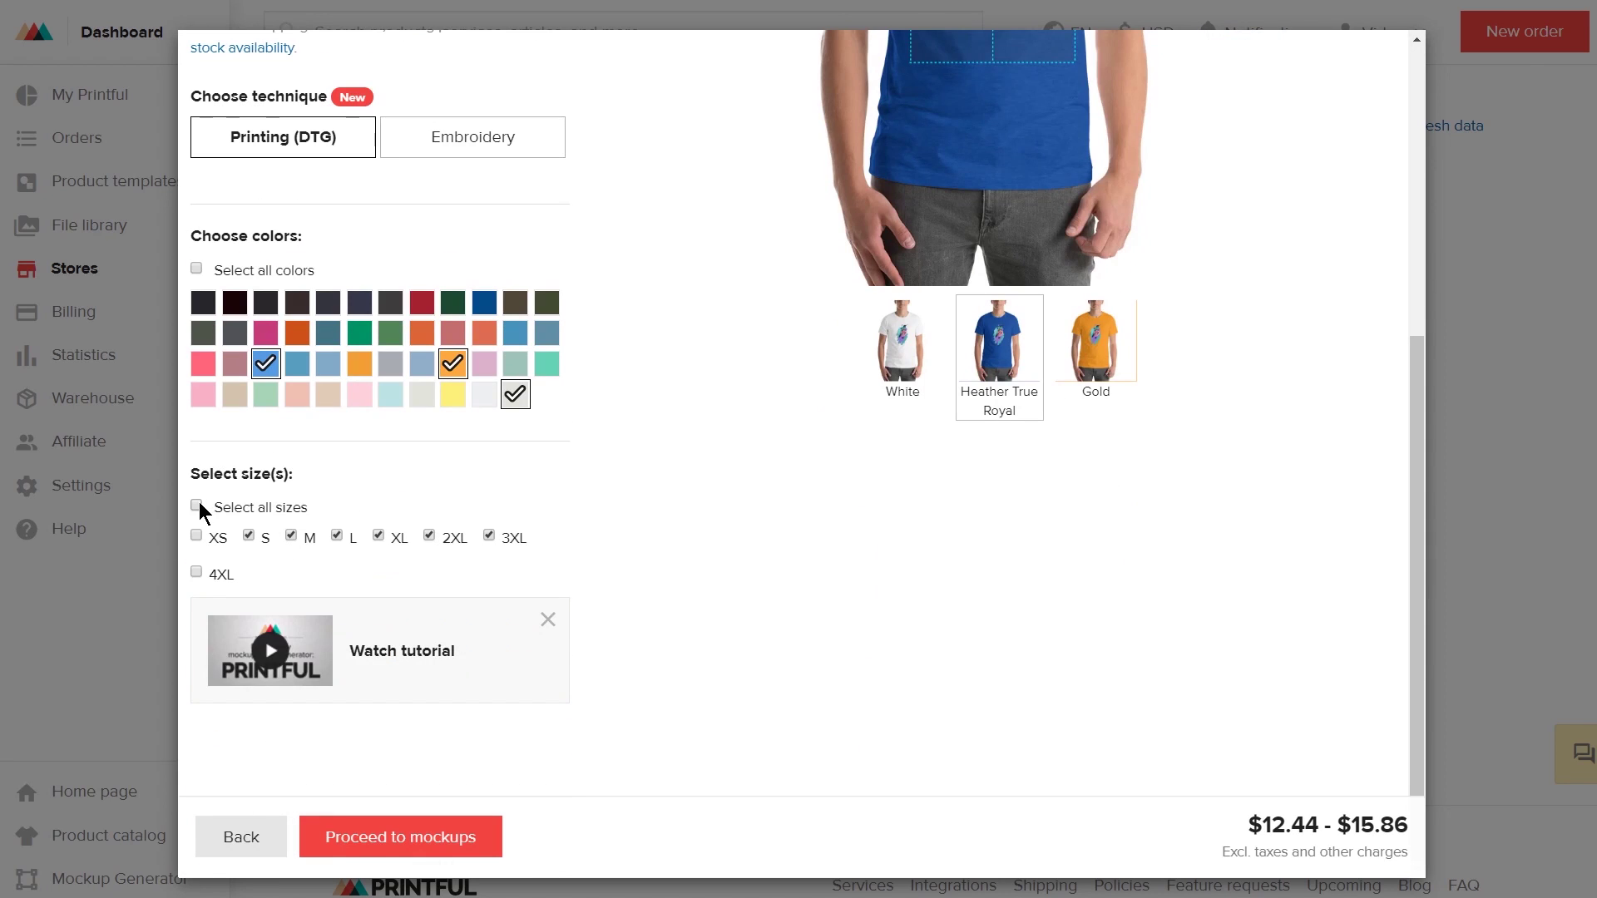
click(422, 847)
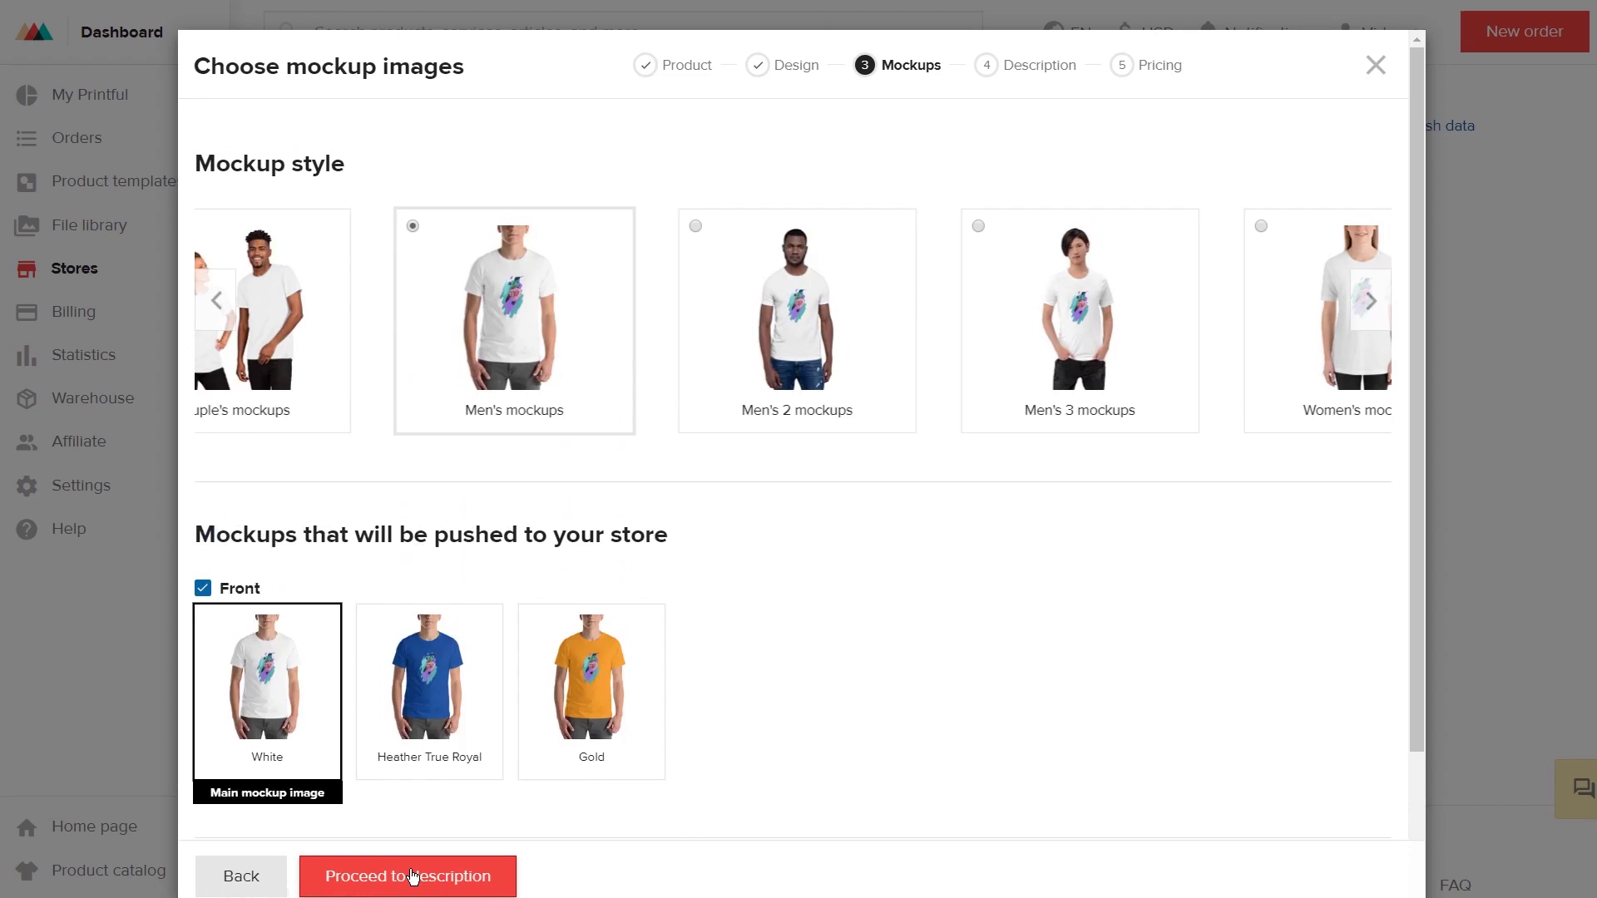
- Pick the Flat Lifestyle mockup style for the shirt's store images
click(1361, 337)
click(1361, 337)
click(562, 339)
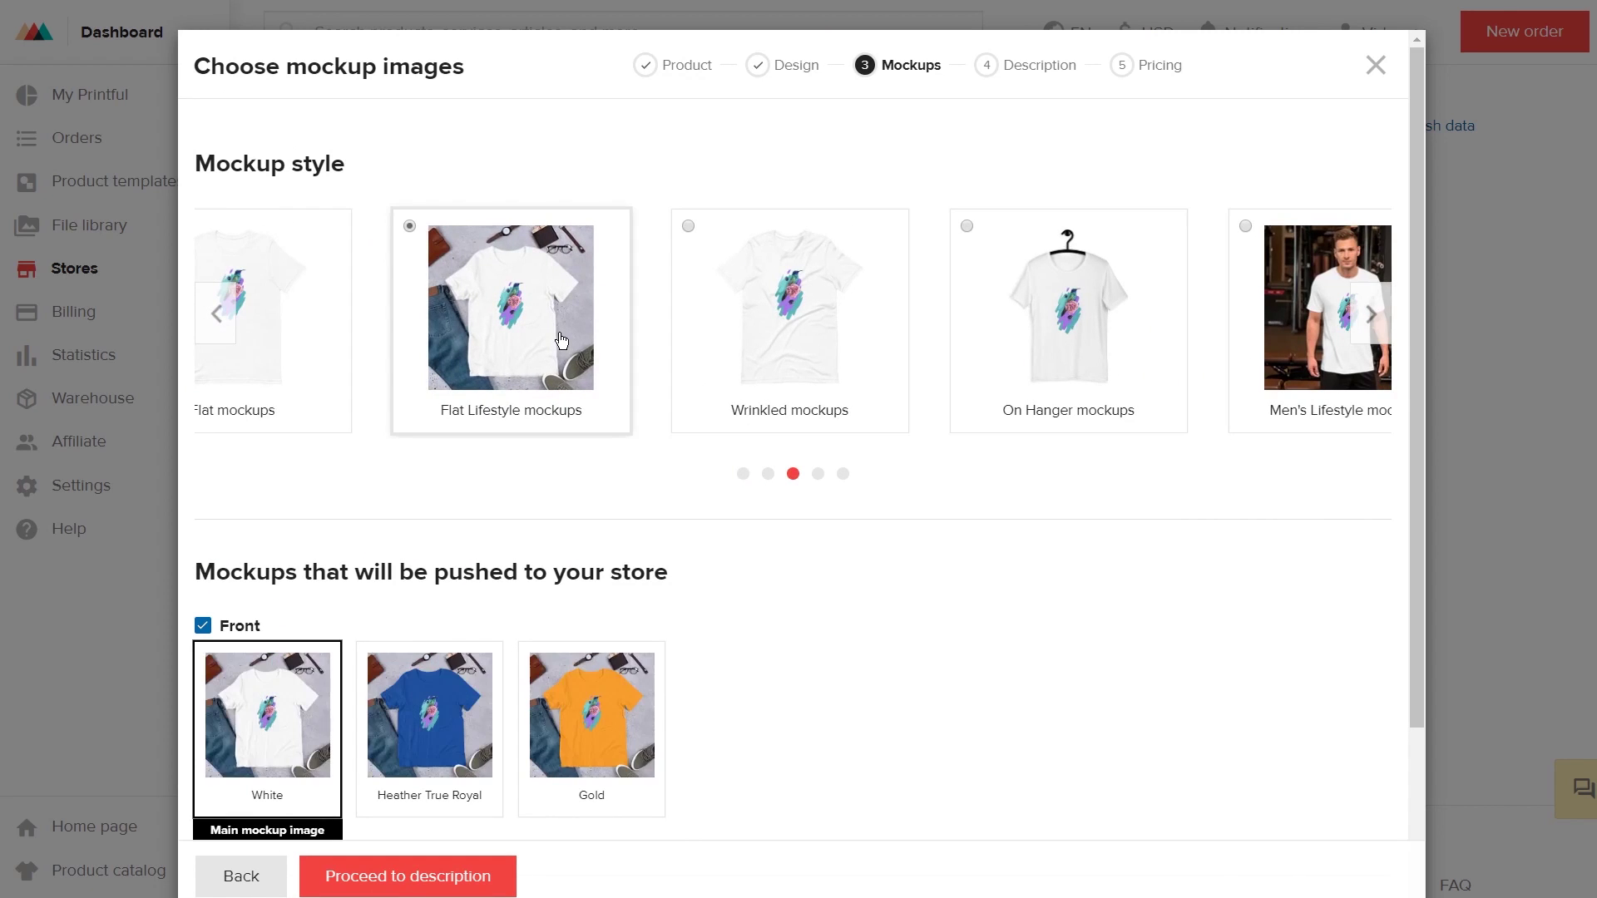
scroll(561, 339, down, 3)
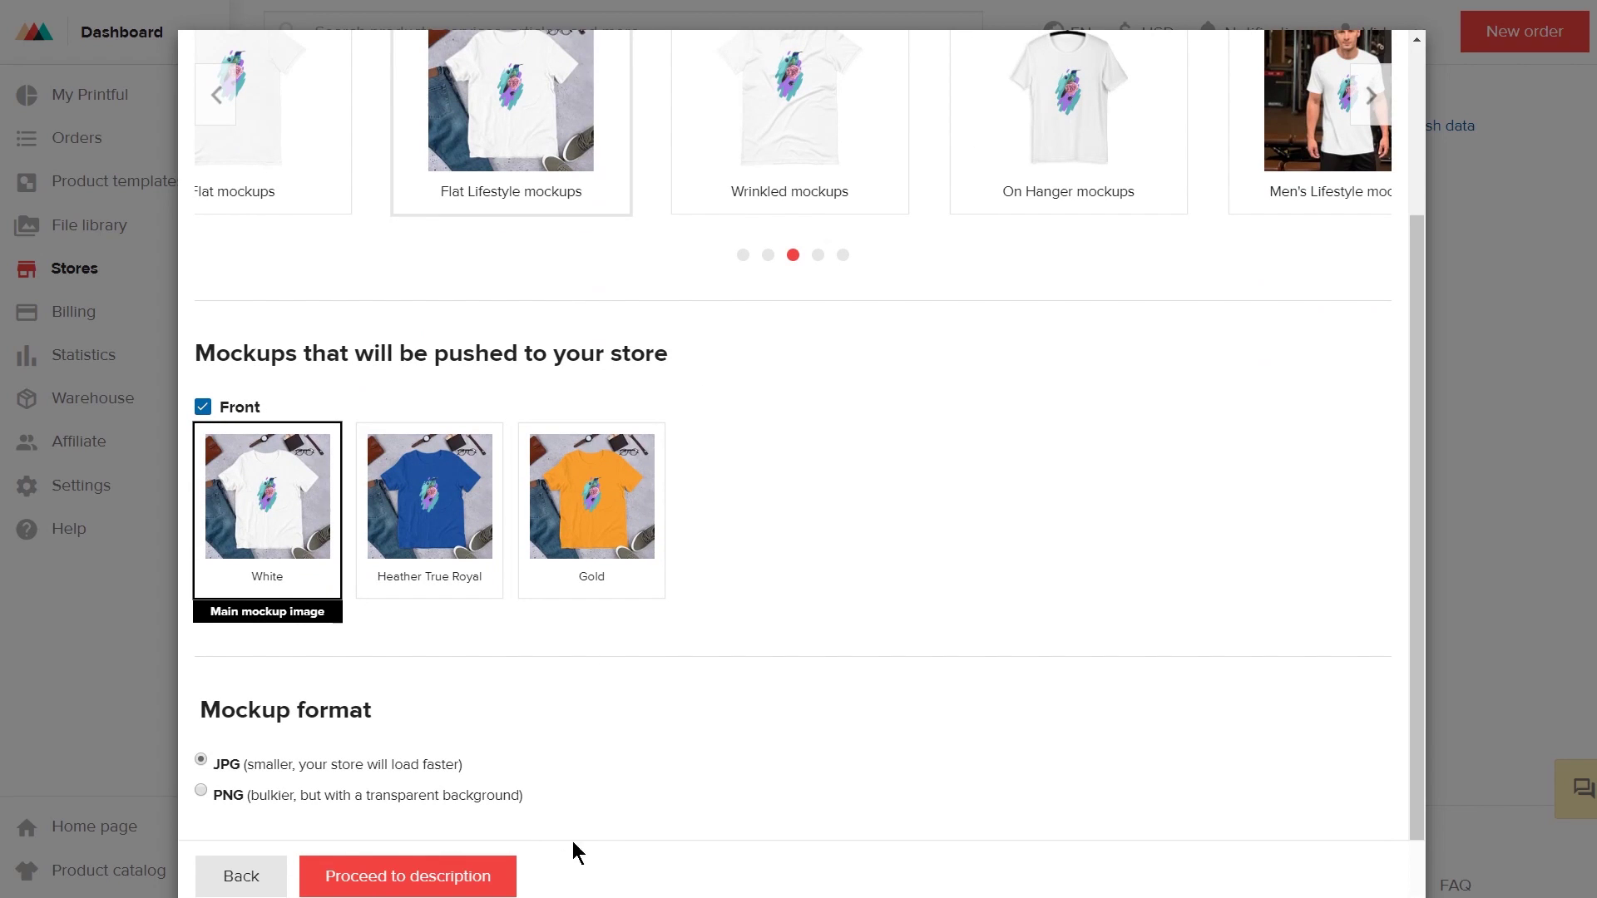
click(431, 877)
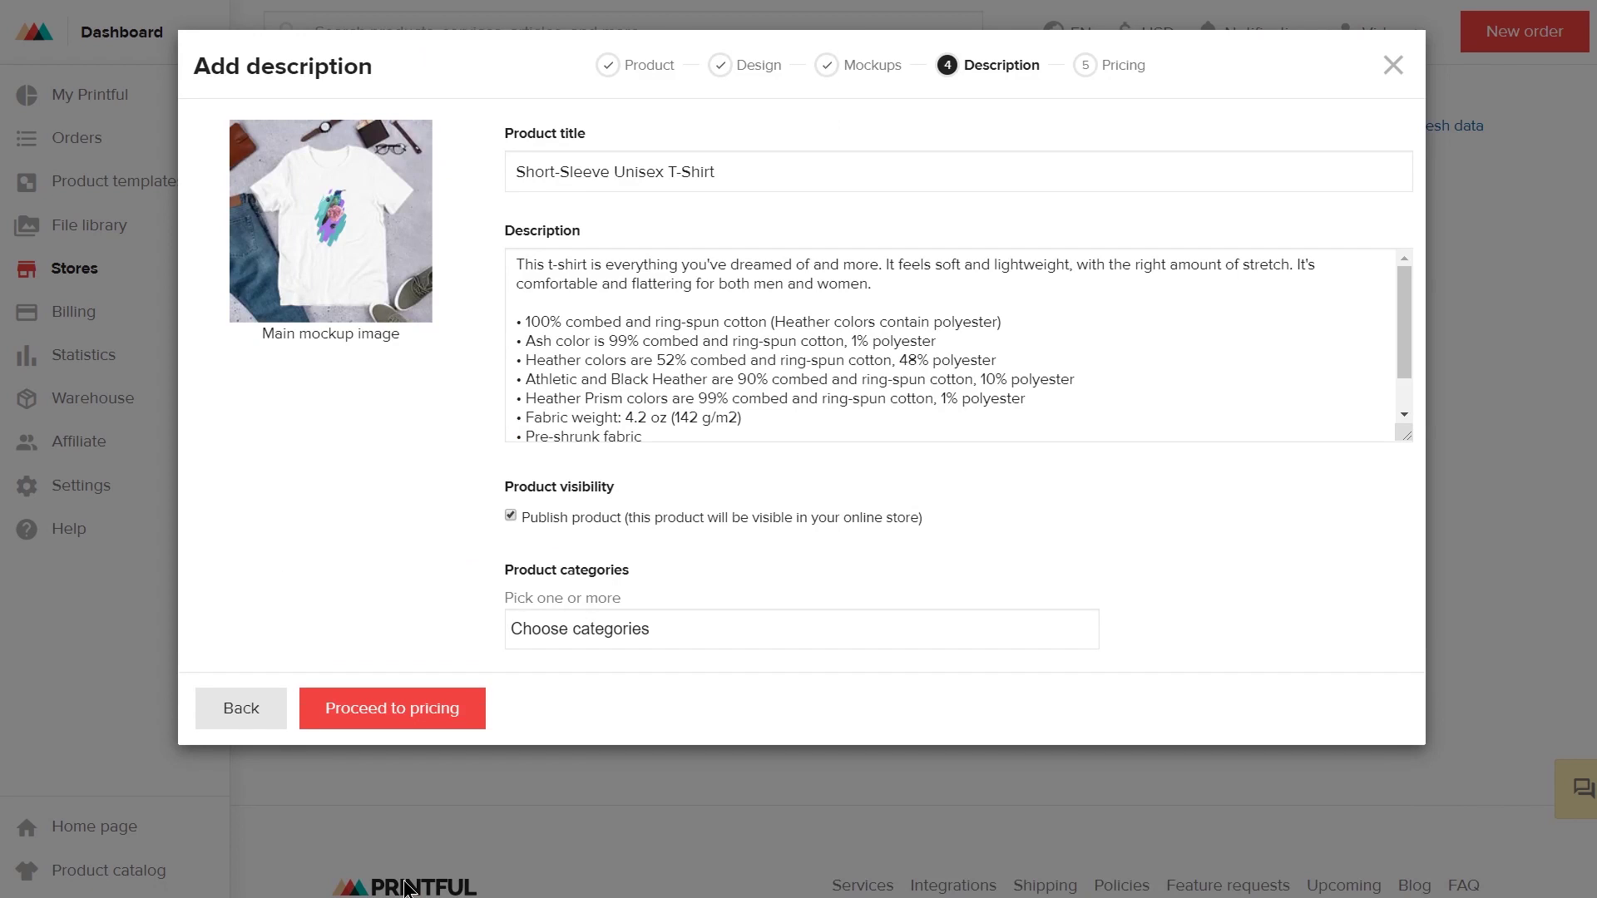
- Title the product 'Printful t-shirt', toggle Publish product, and set its category to Men's clothing
triple_click(613, 173)
text(Printful t-shirt)
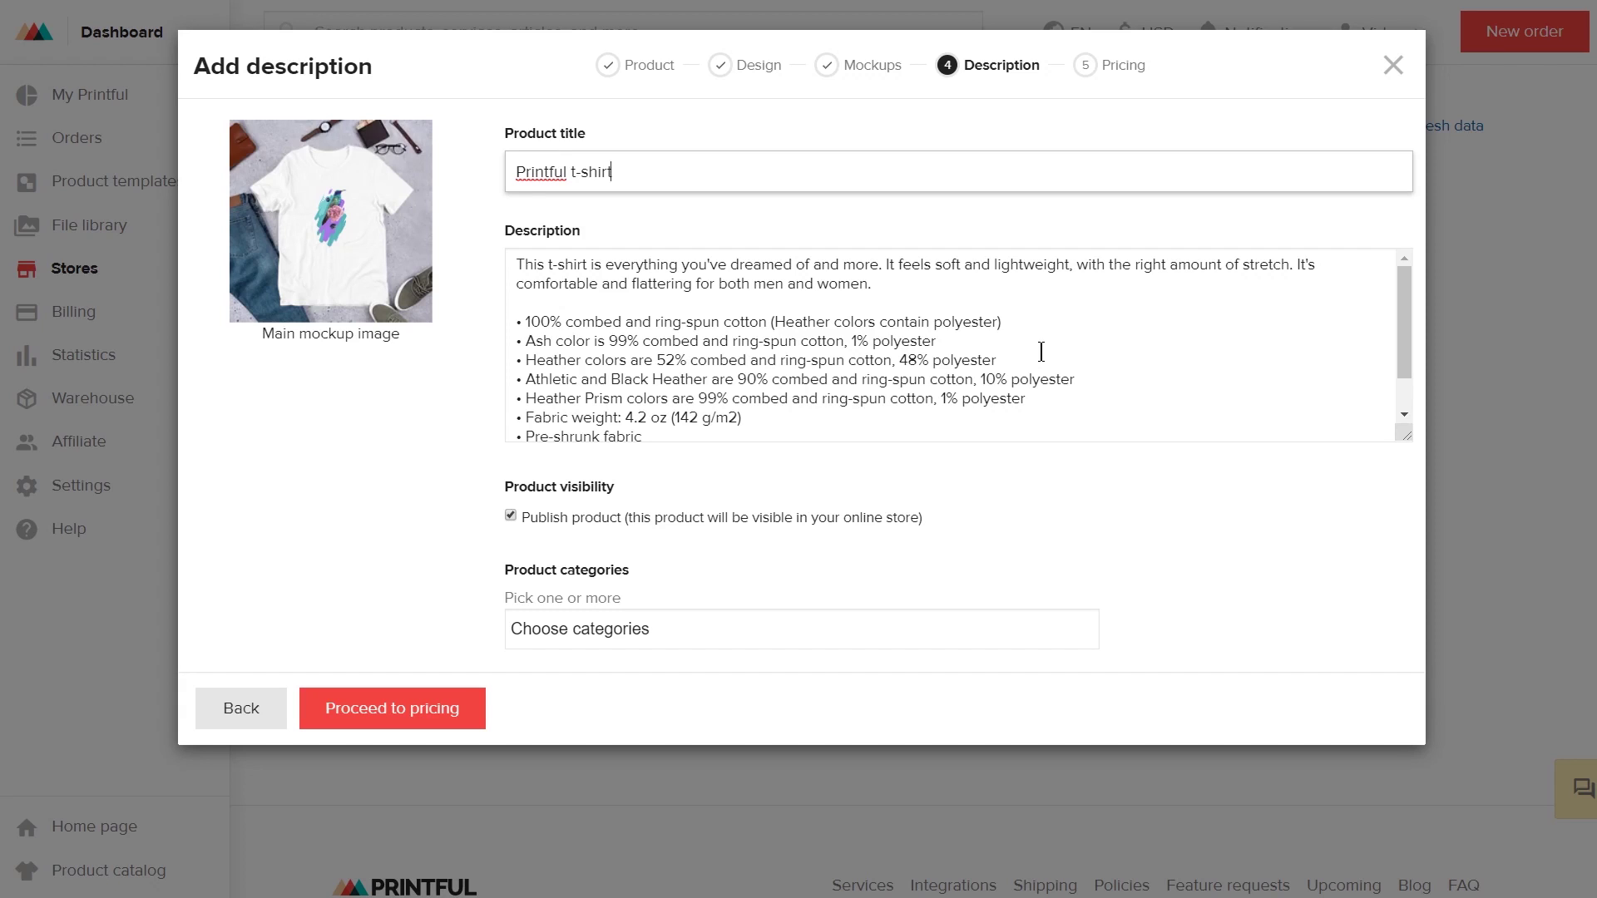
click(510, 516)
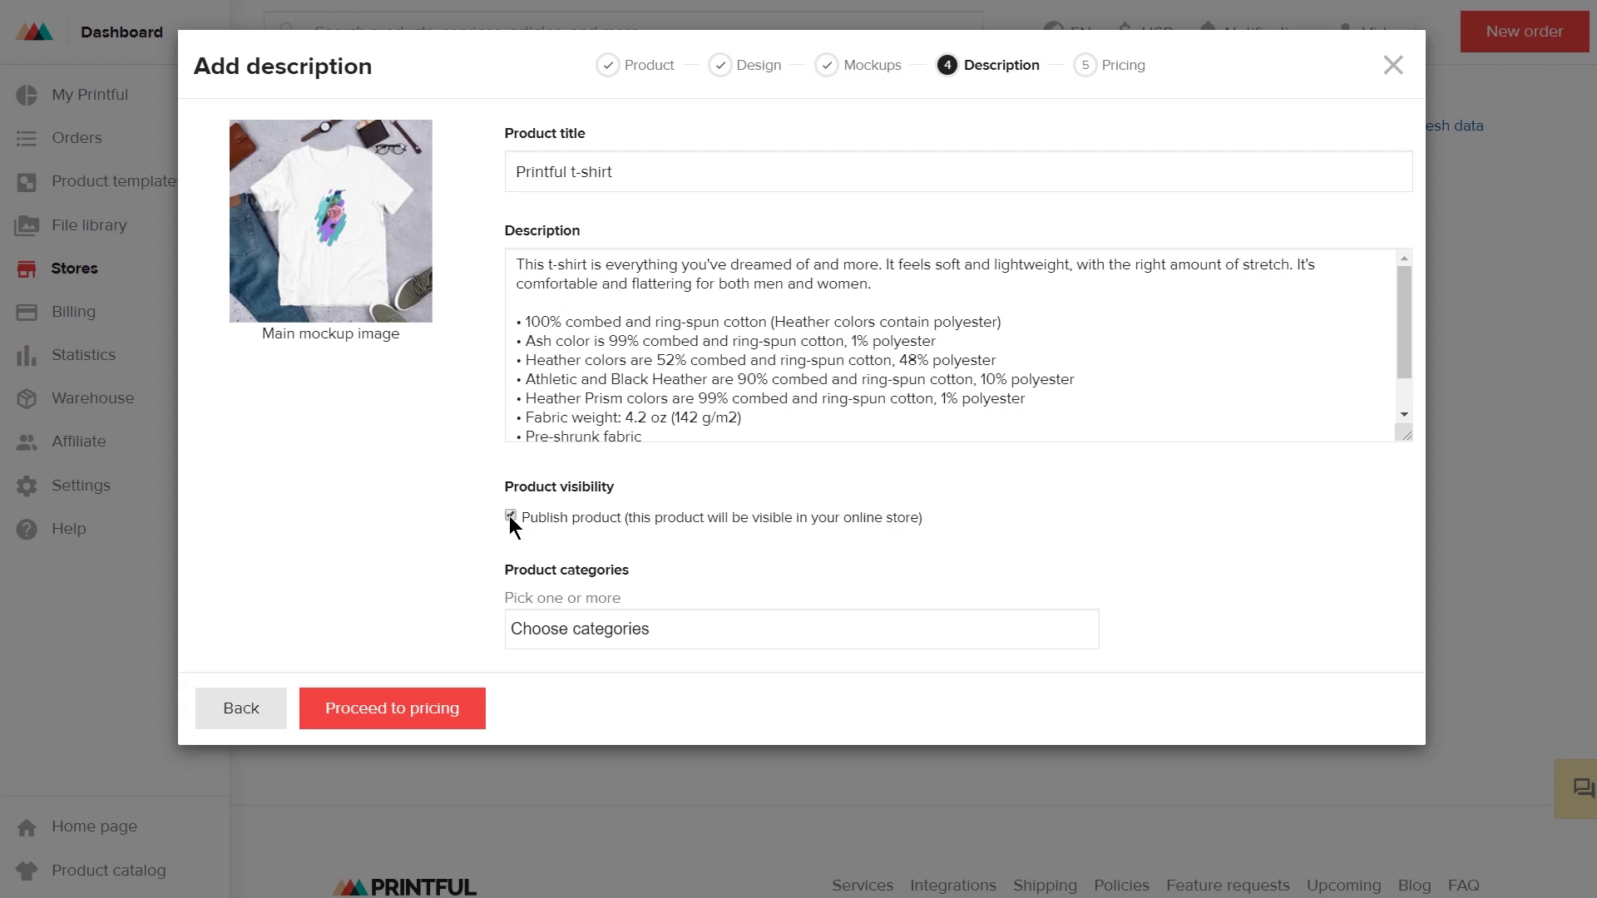
click(692, 625)
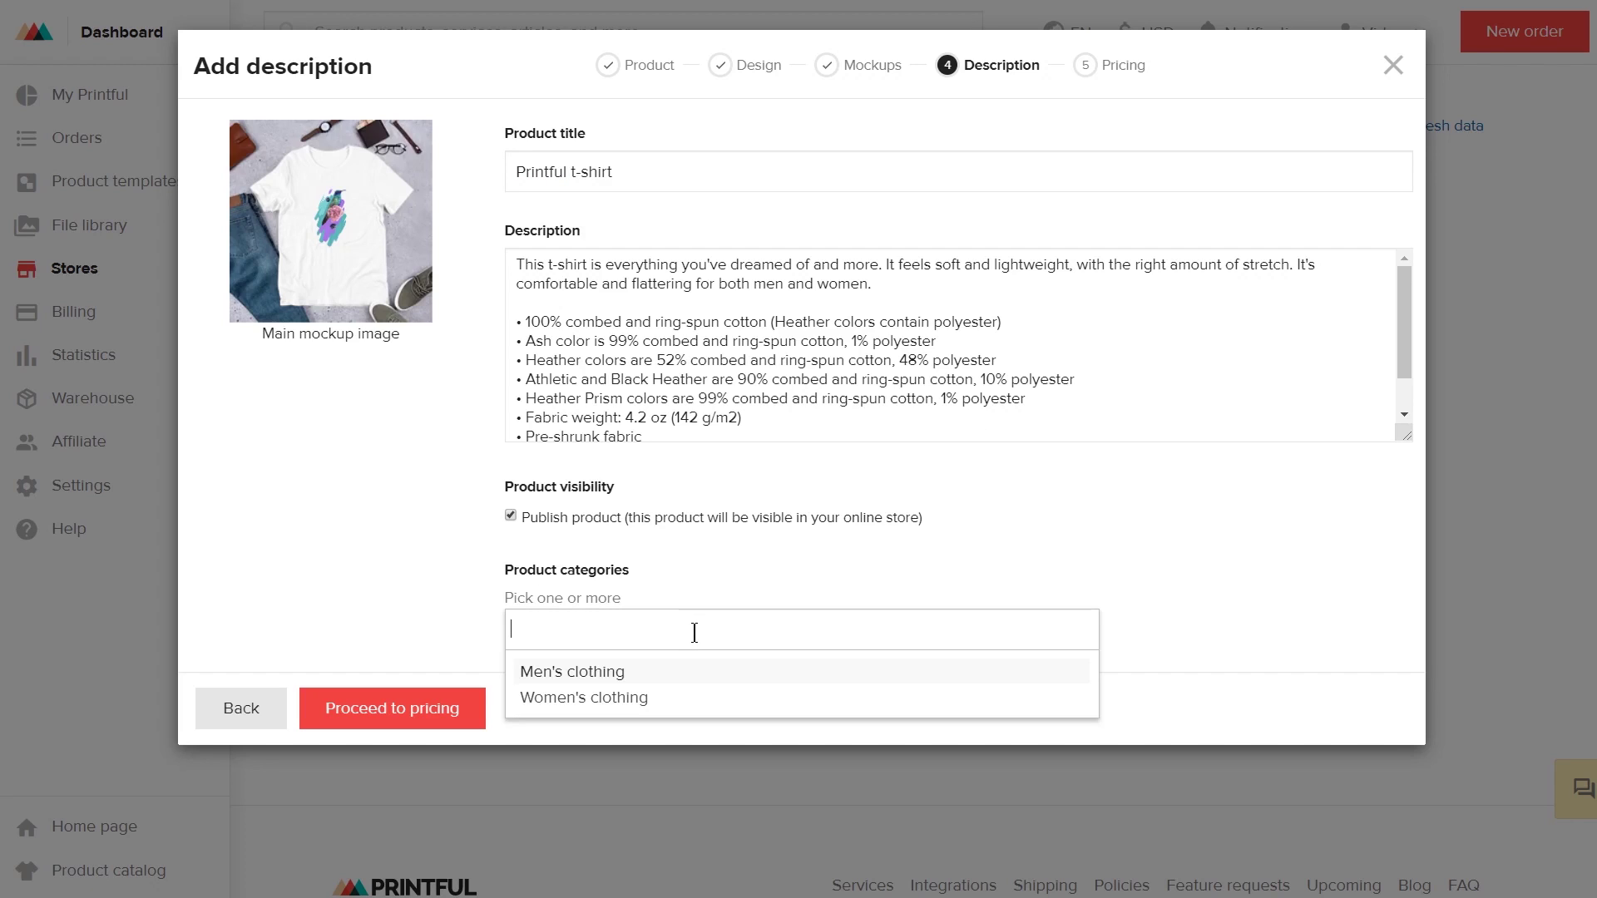
click(642, 681)
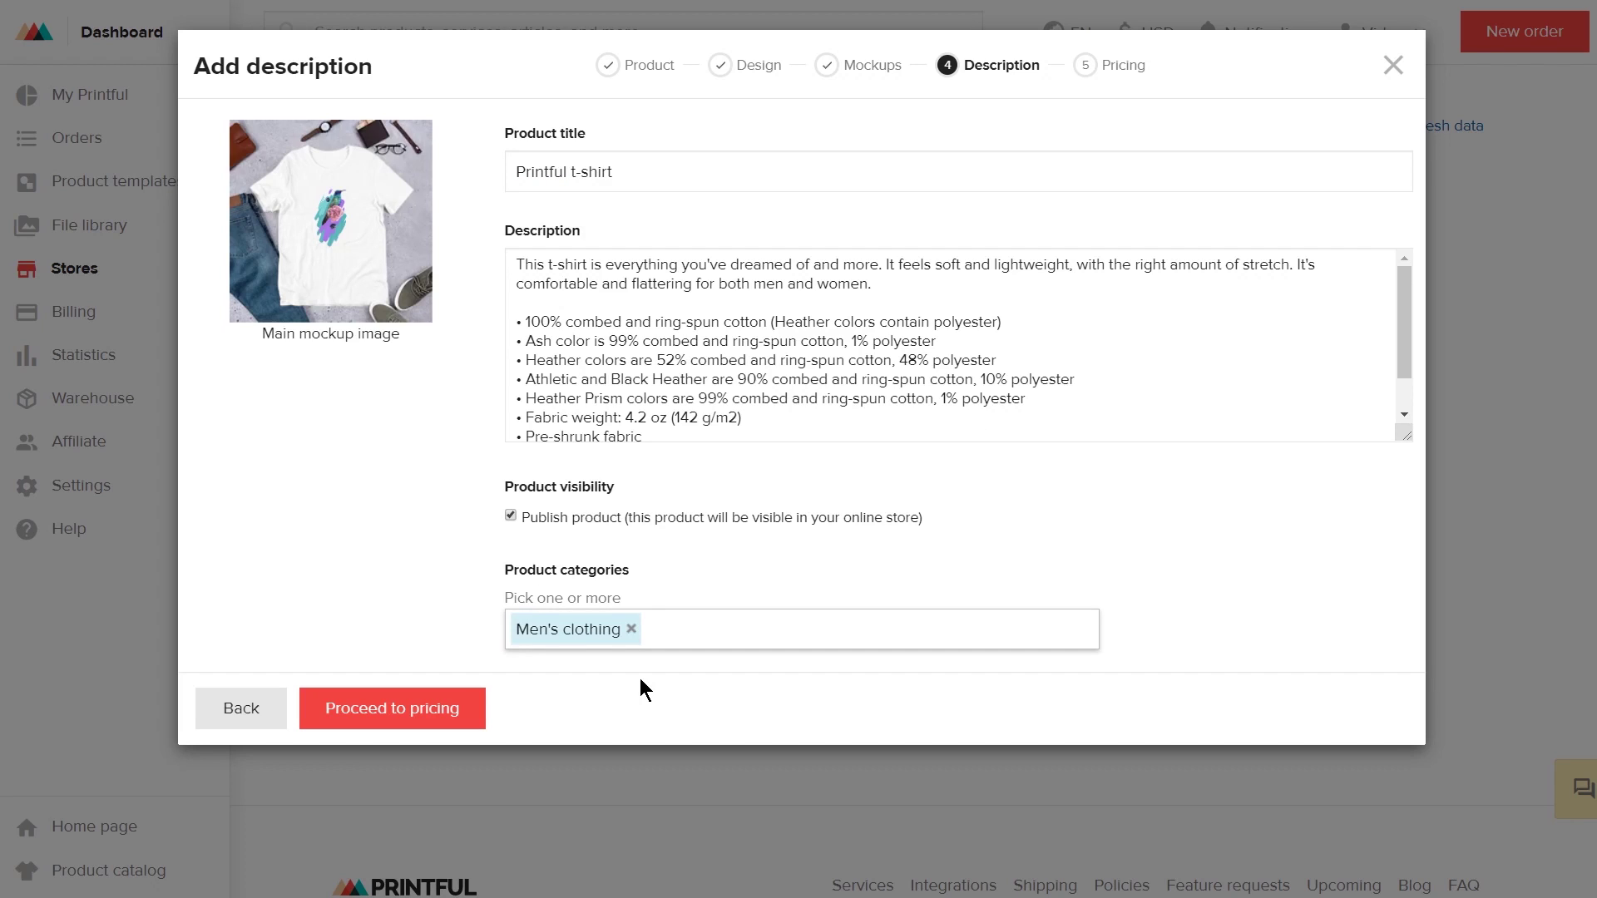
click(391, 716)
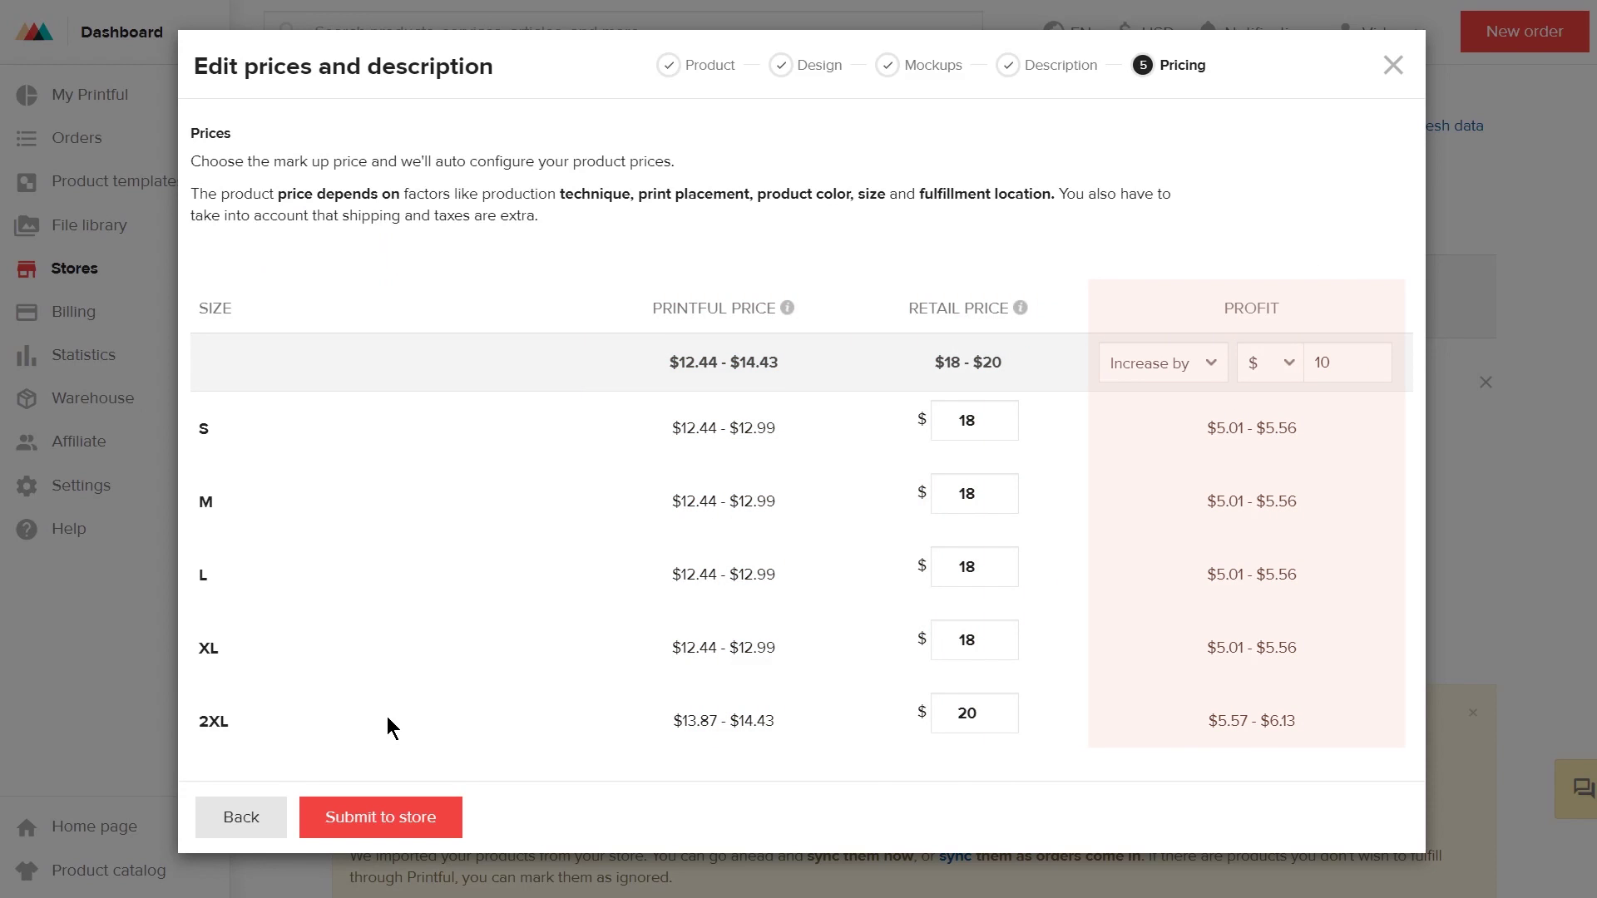
- Change the profit to 20% so retail prices become $16–$17.50, then submit the t-shirt to the store
click(1204, 367)
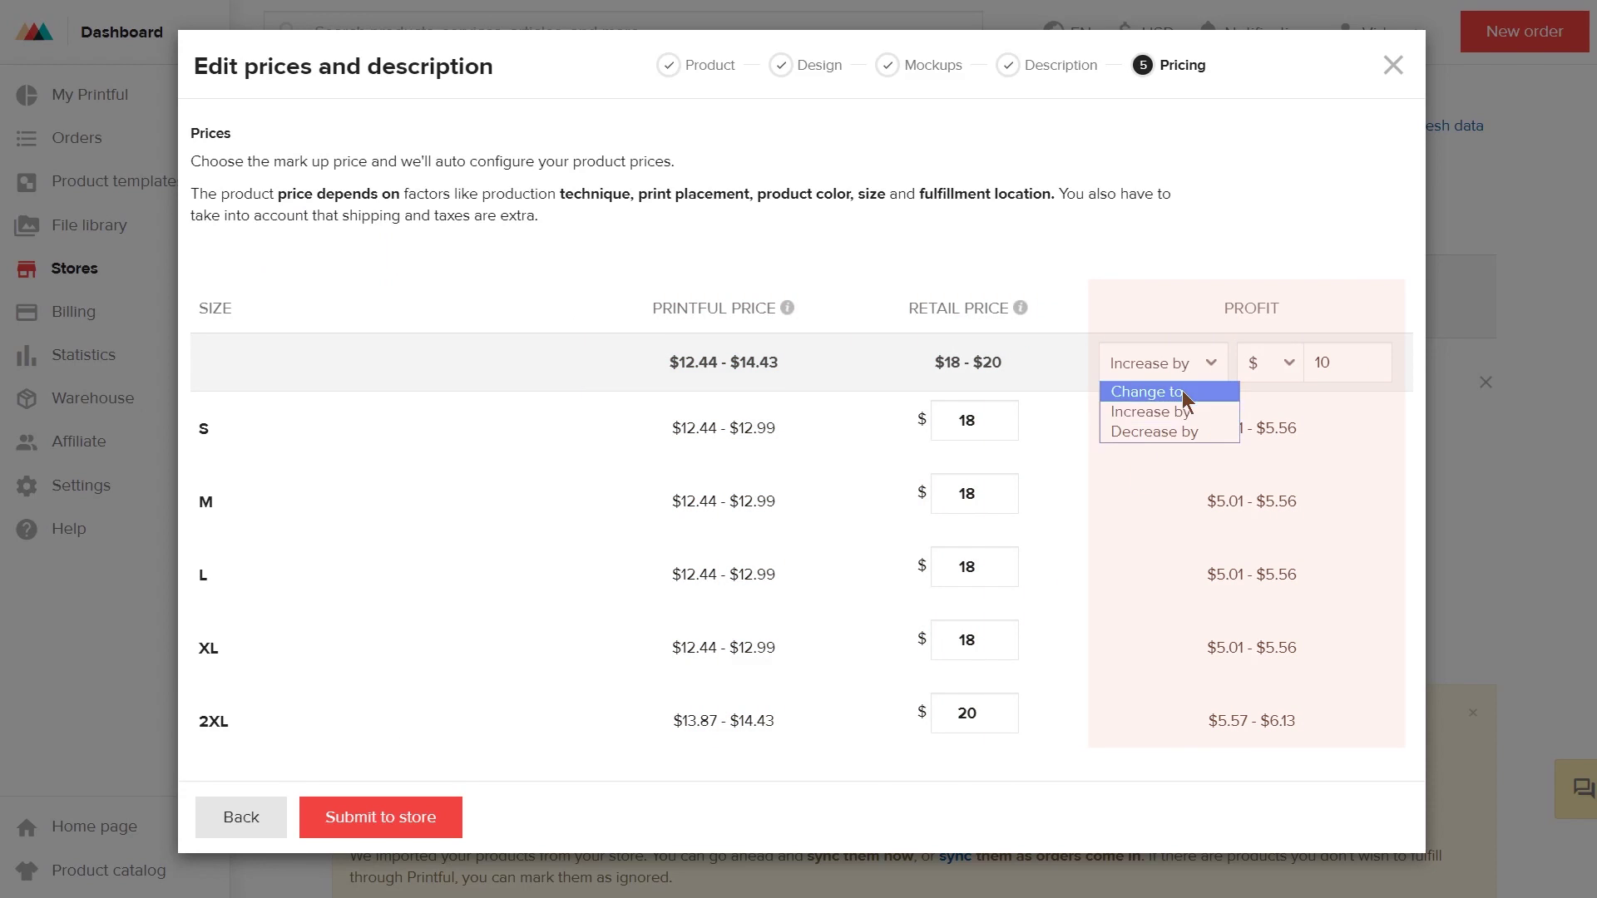
click(1181, 391)
click(1269, 372)
click(1273, 411)
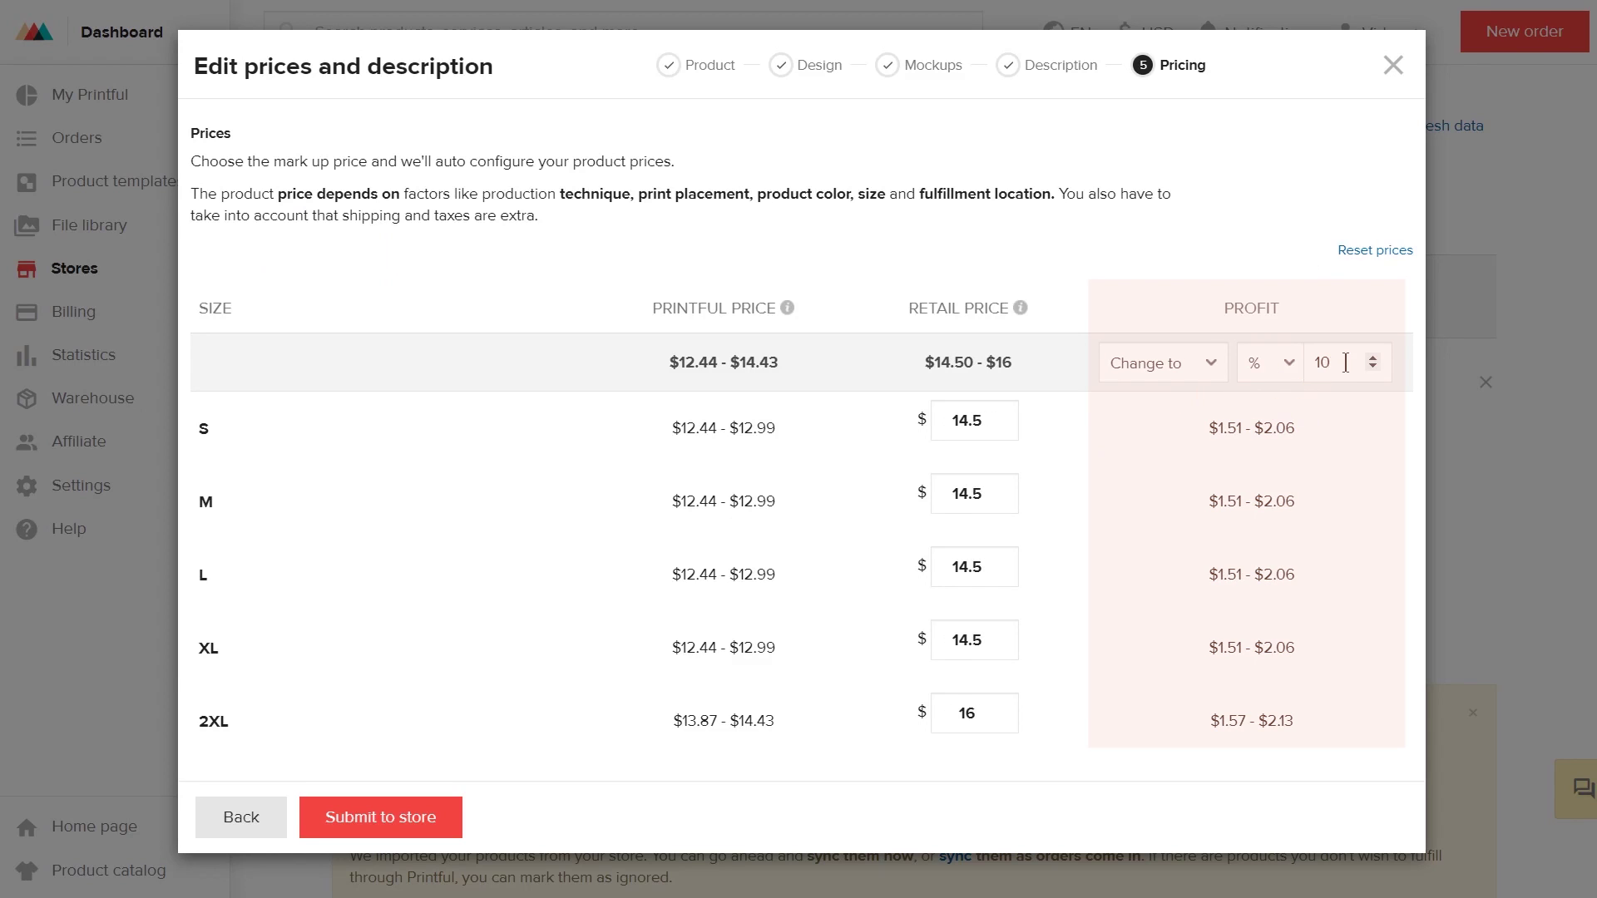
text(20)
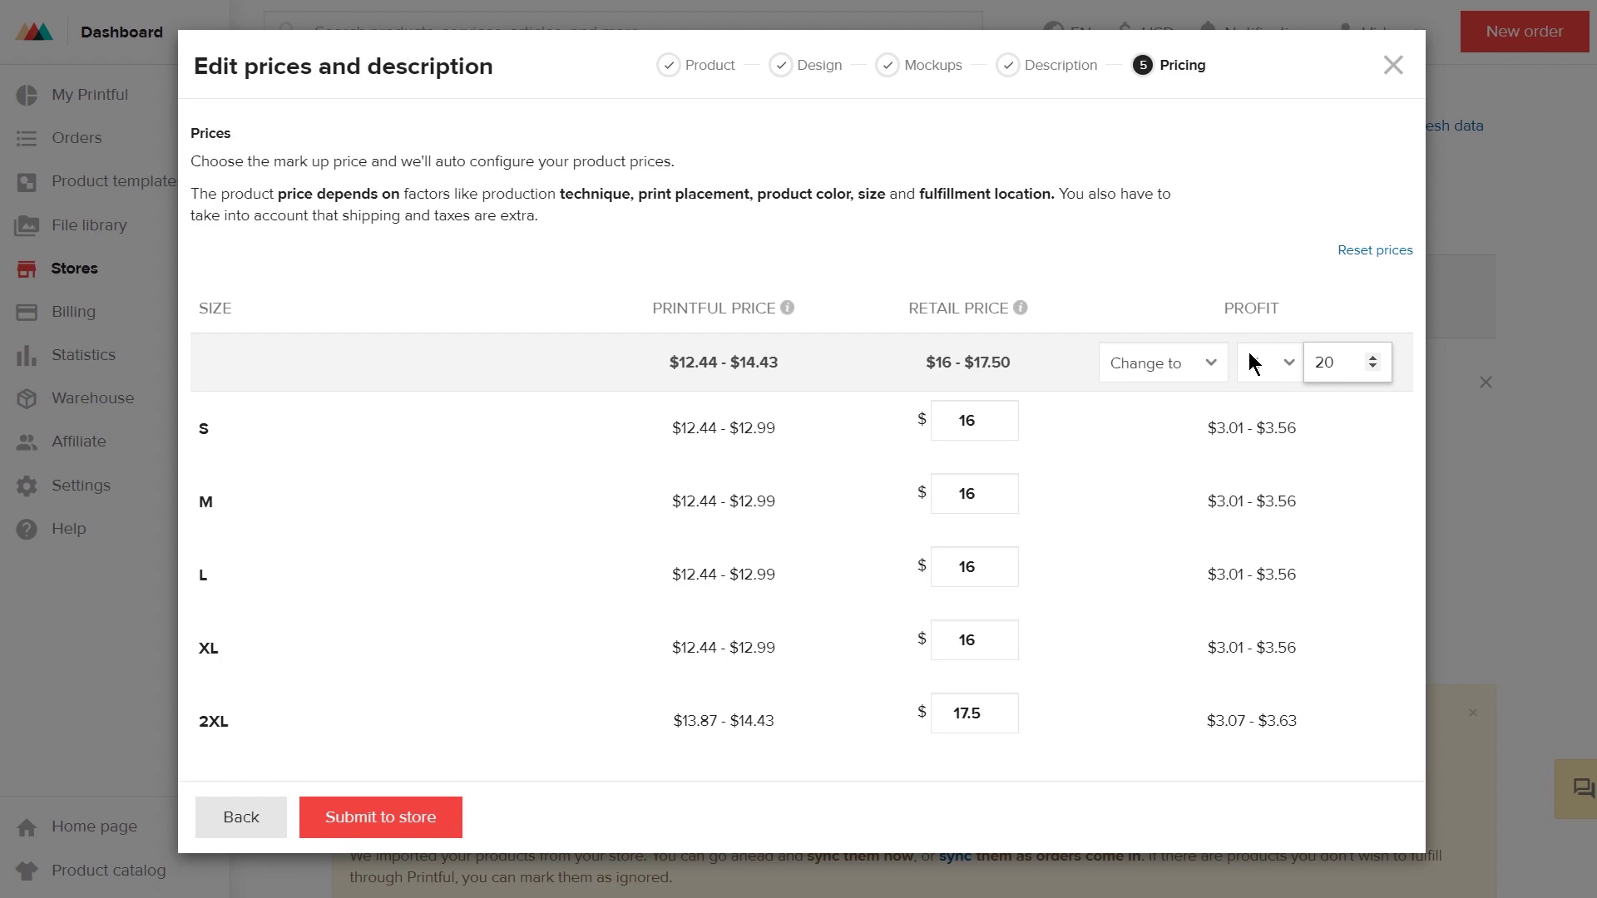
click(428, 822)
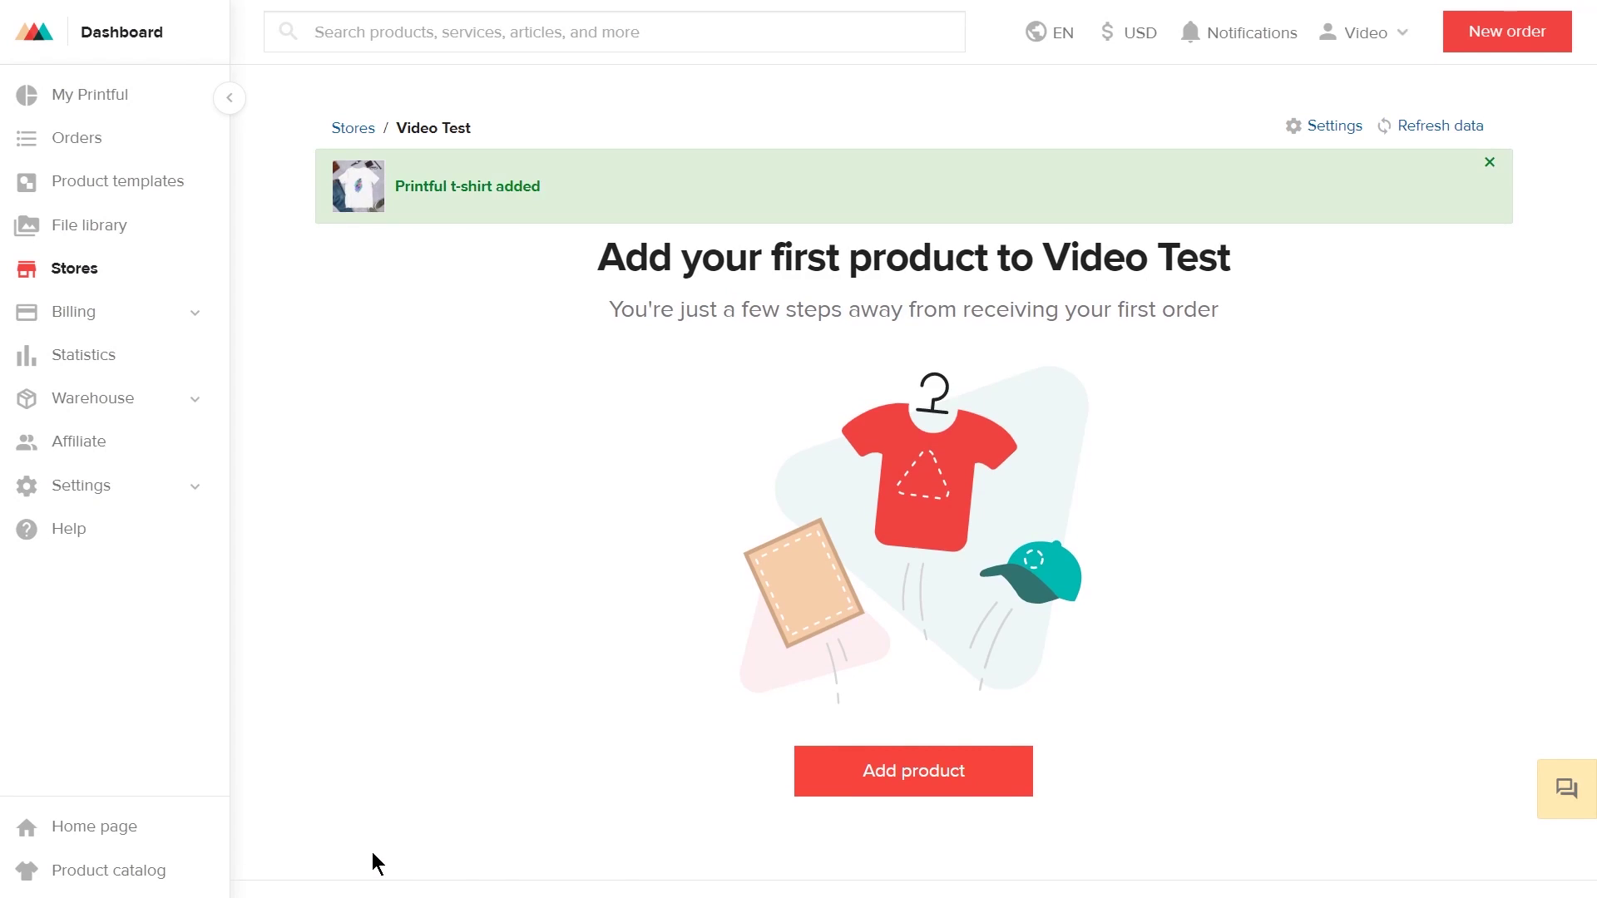
scroll(372, 861, down, 8)
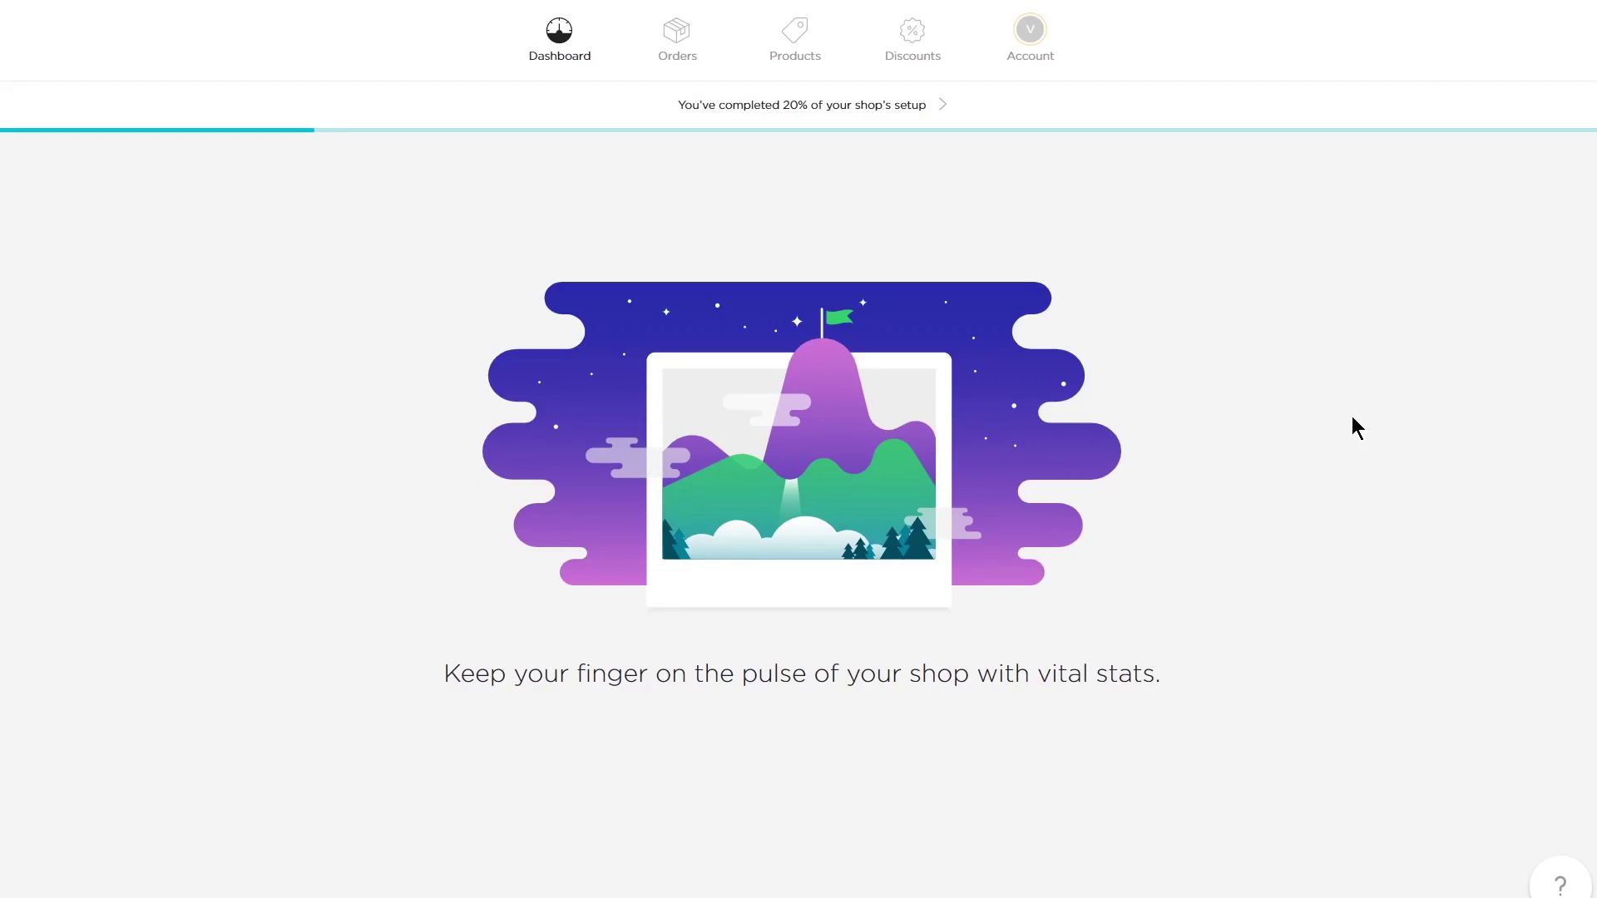
- Go to the Products page from Big Cartel's top navigation
click(798, 50)
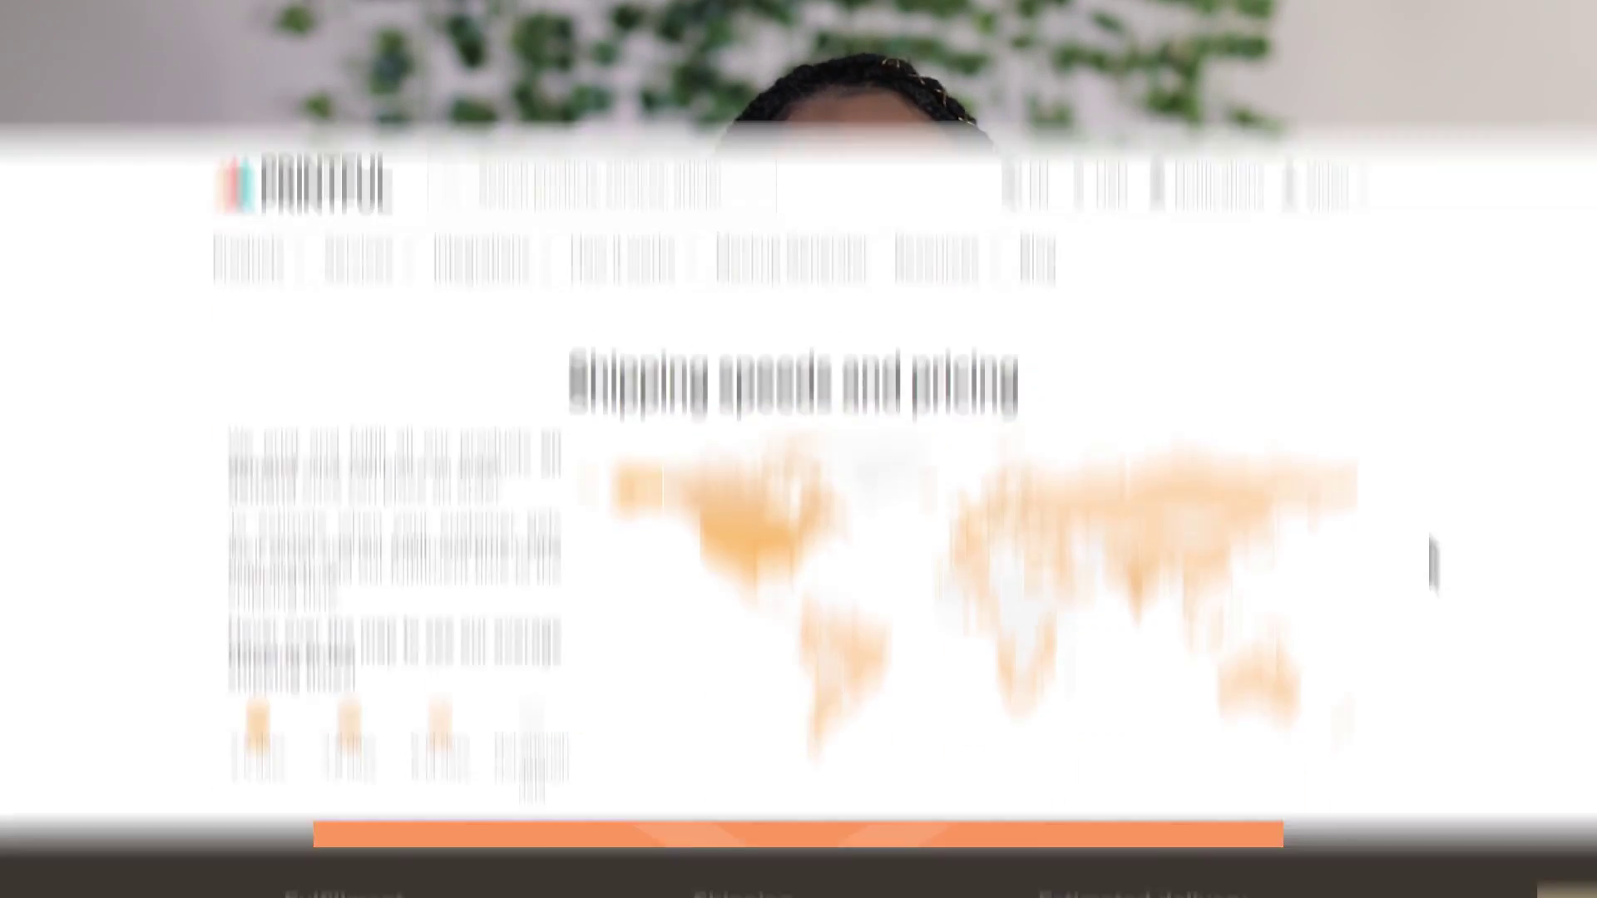
- Scroll Printful's shipping page down to the rates list and expand the Shirts standard rates
scroll(1430, 418, down, 1)
scroll(1430, 411, down, 20)
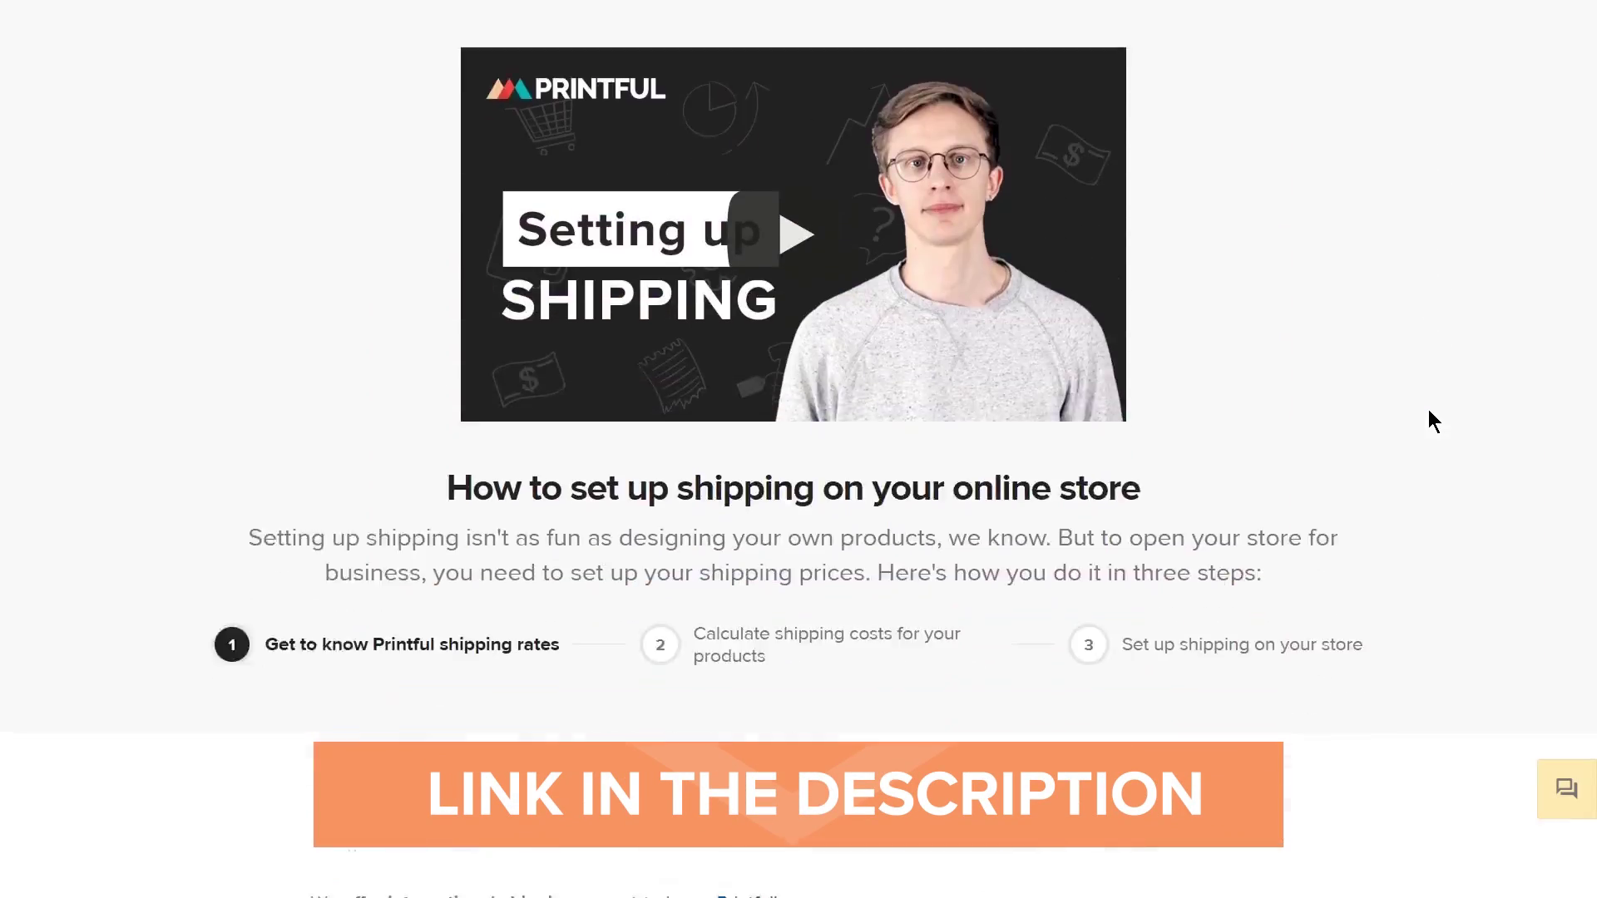
scroll(1422, 411, down, 1)
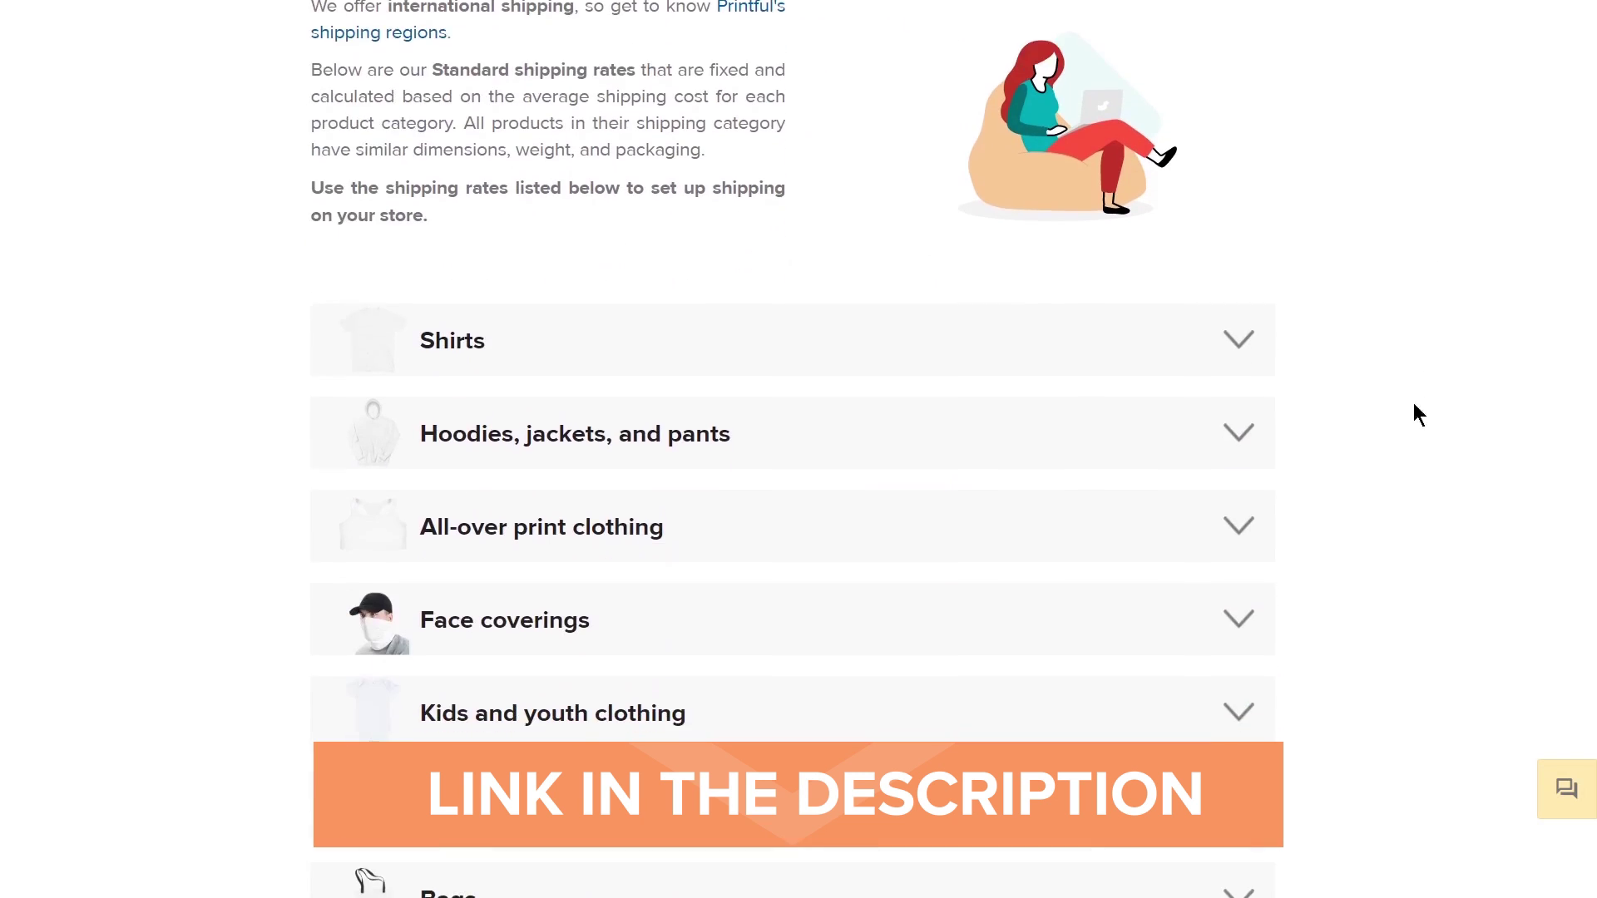
click(1242, 346)
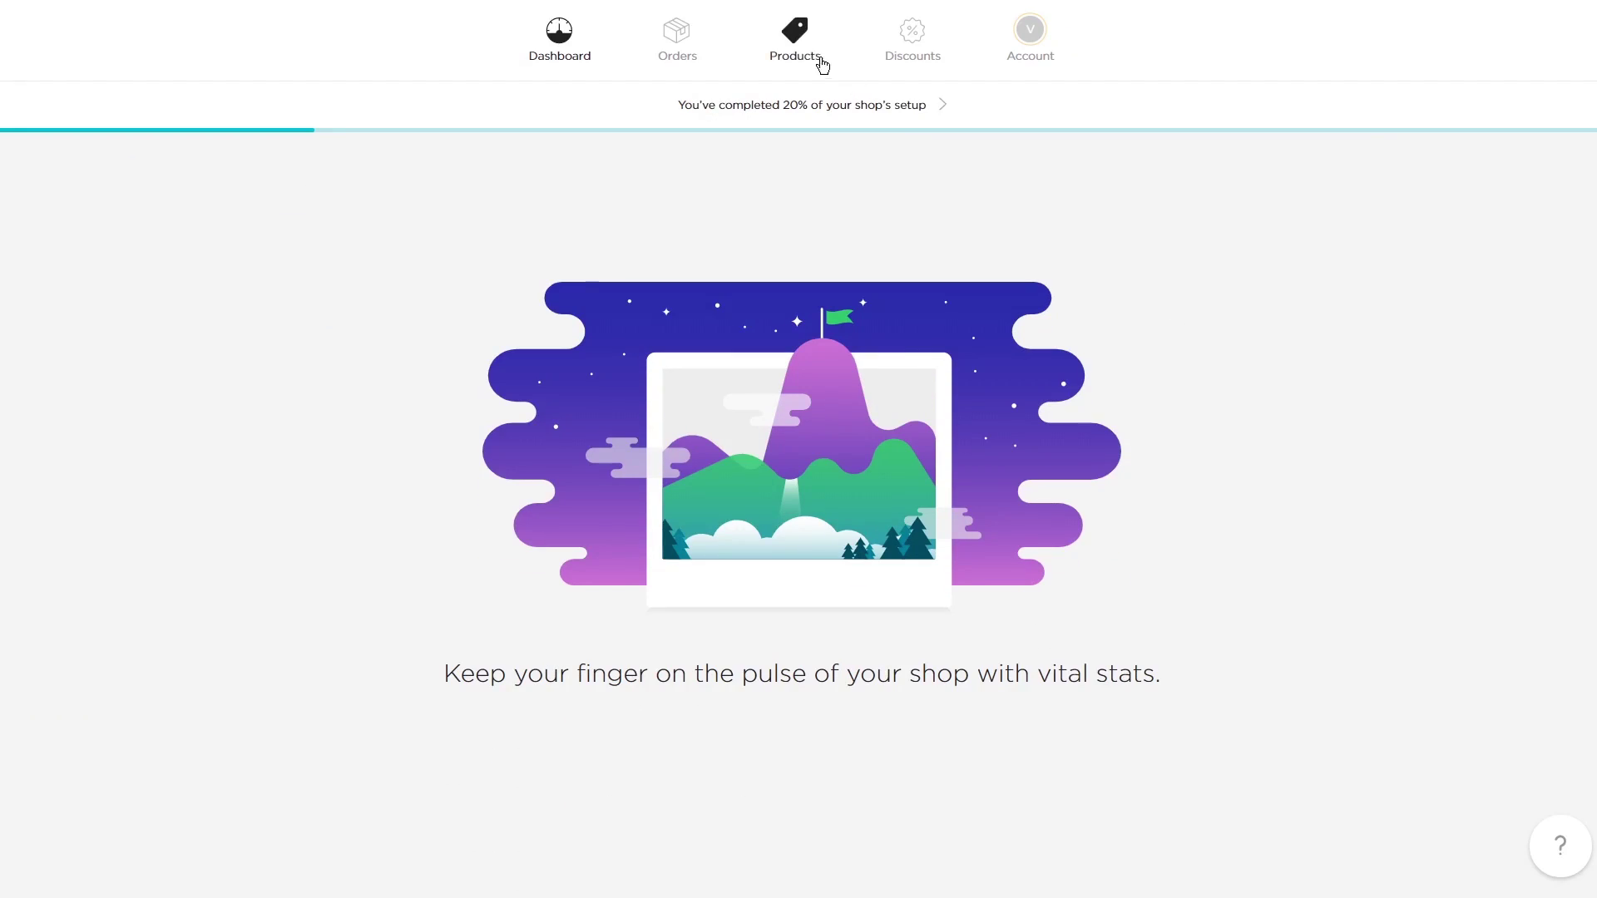
- Open the Printful t-shirt from Big Cartel's Products list and scroll to its Shipping section
click(809, 55)
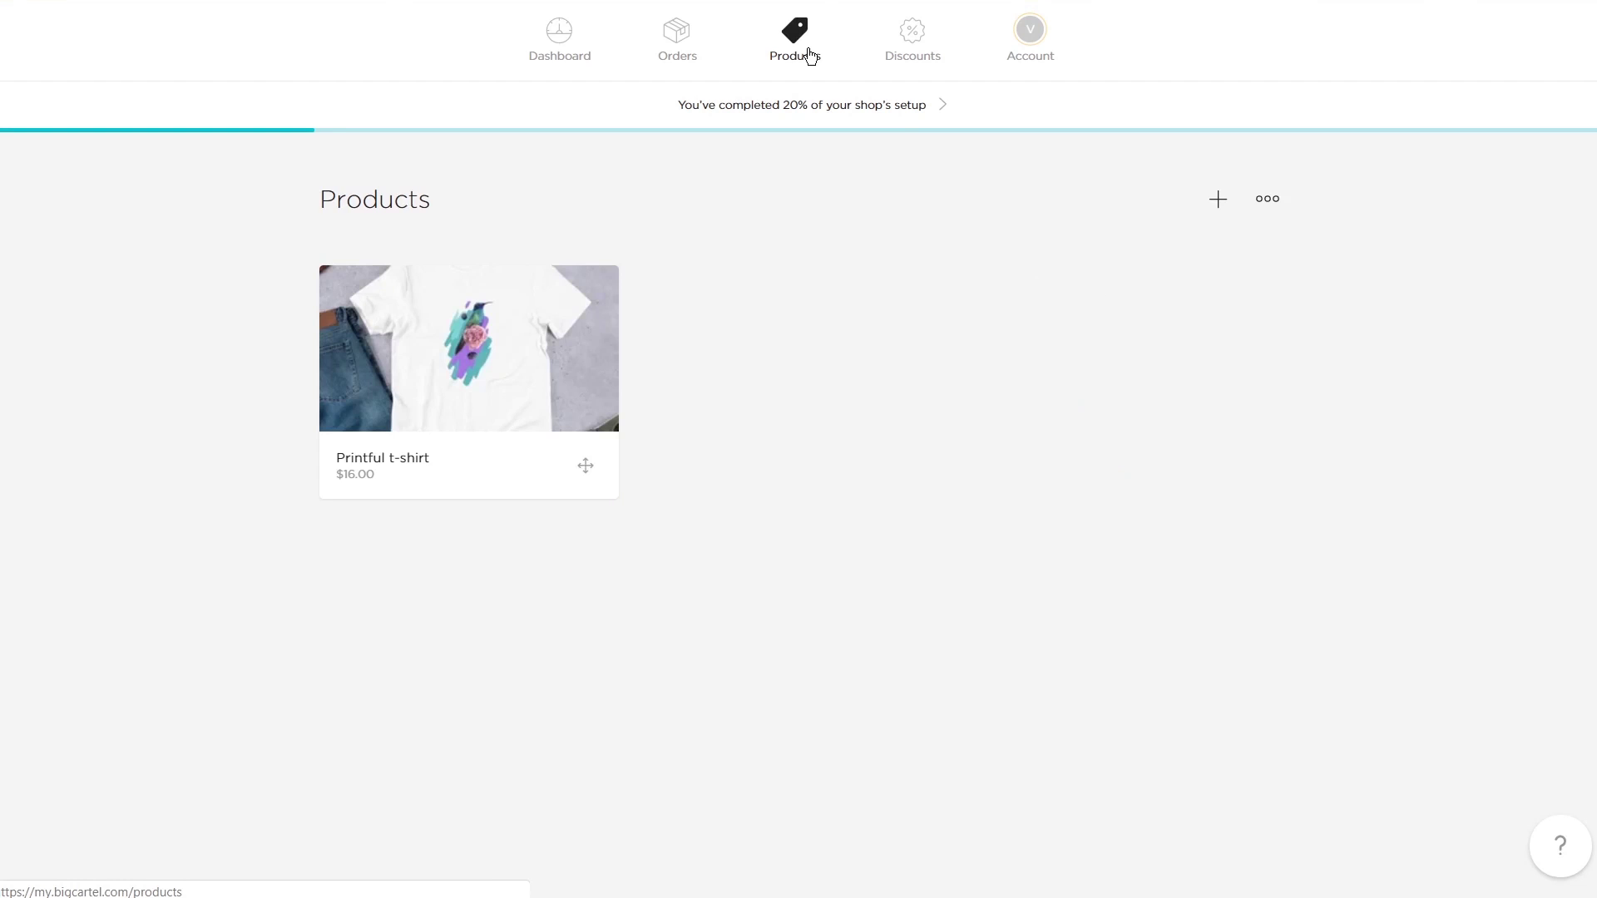
click(442, 399)
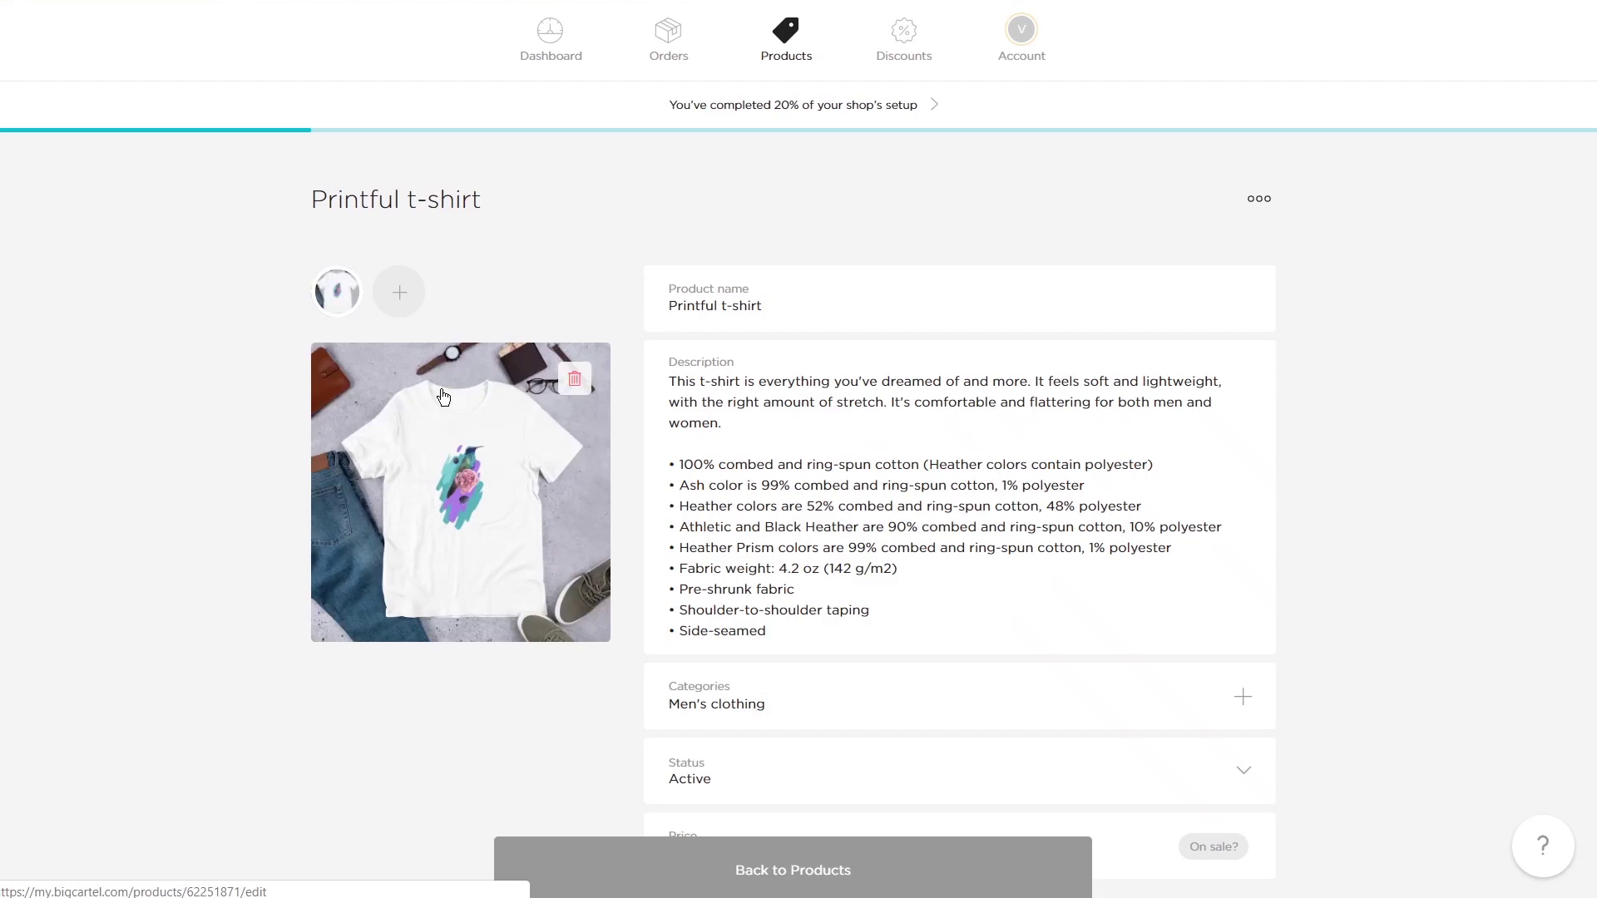
scroll(1416, 441, down, 15)
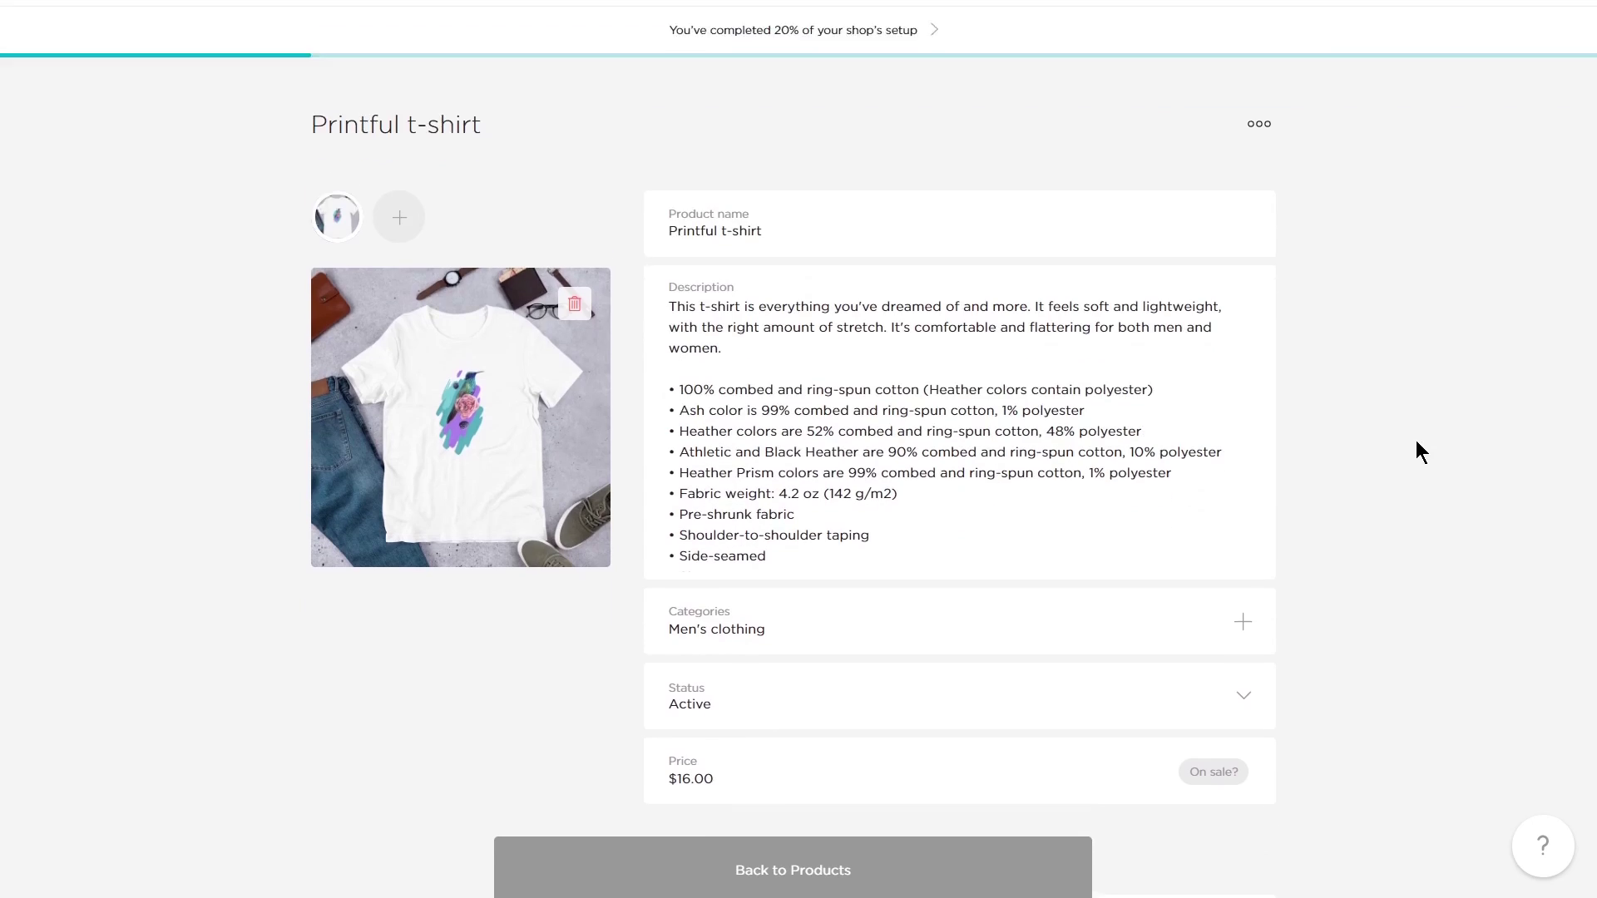
scroll(1416, 441, down, 4)
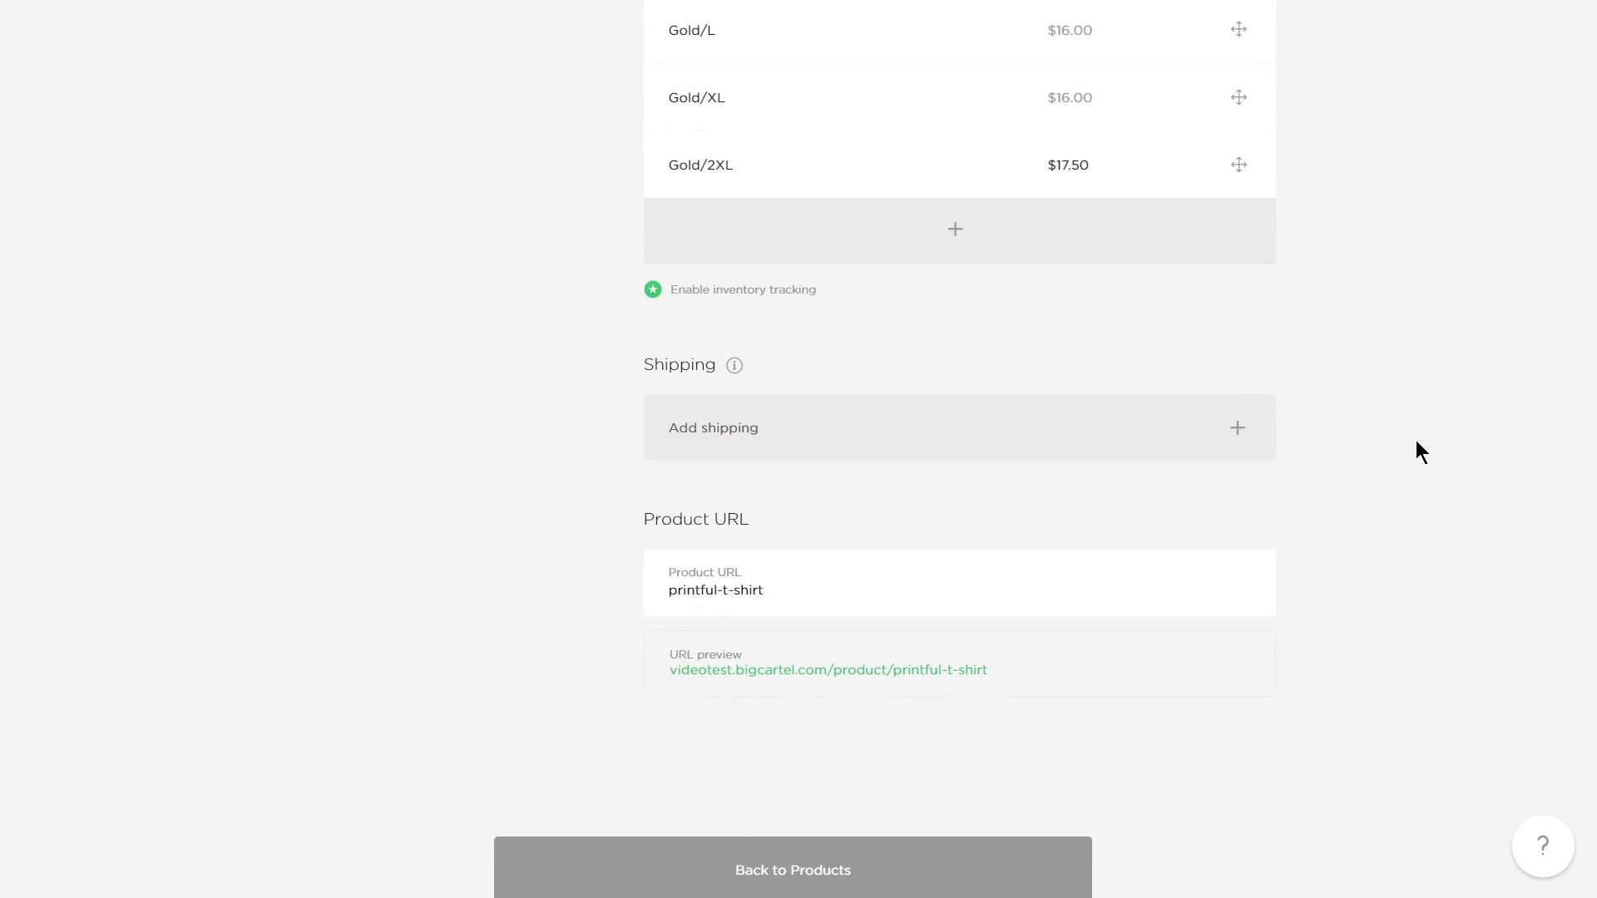
- Add a United States shipping rate of $3.99 alone and $1.25 with other items
click(766, 449)
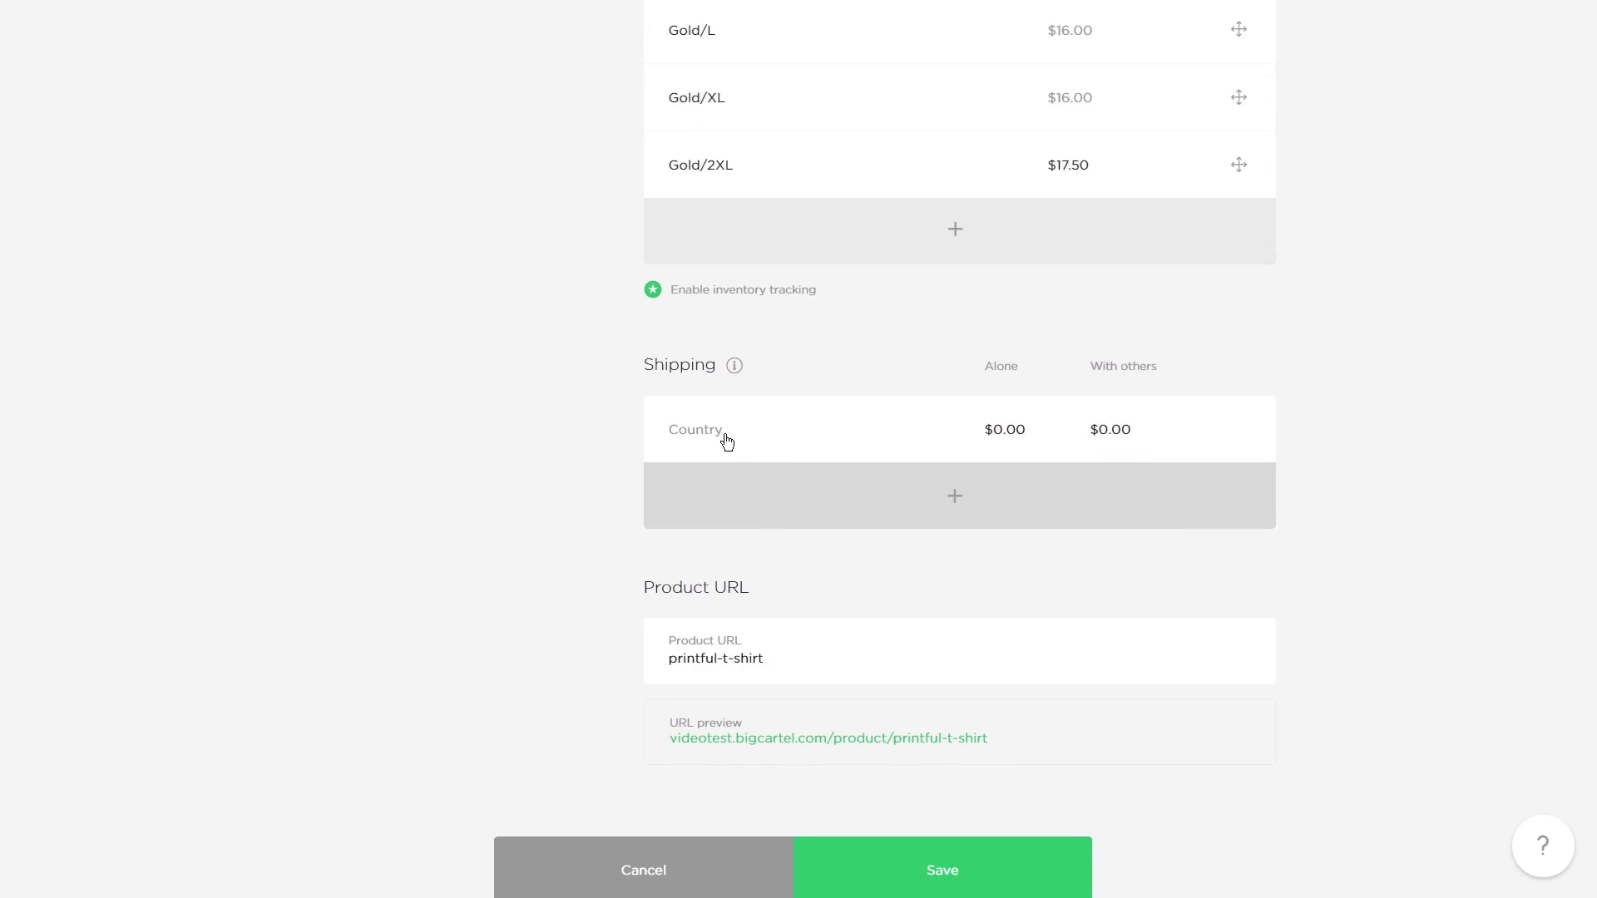
click(725, 441)
key(u)
key(Down)
key(Down)
key(Down)
key(Down)
key(Return)
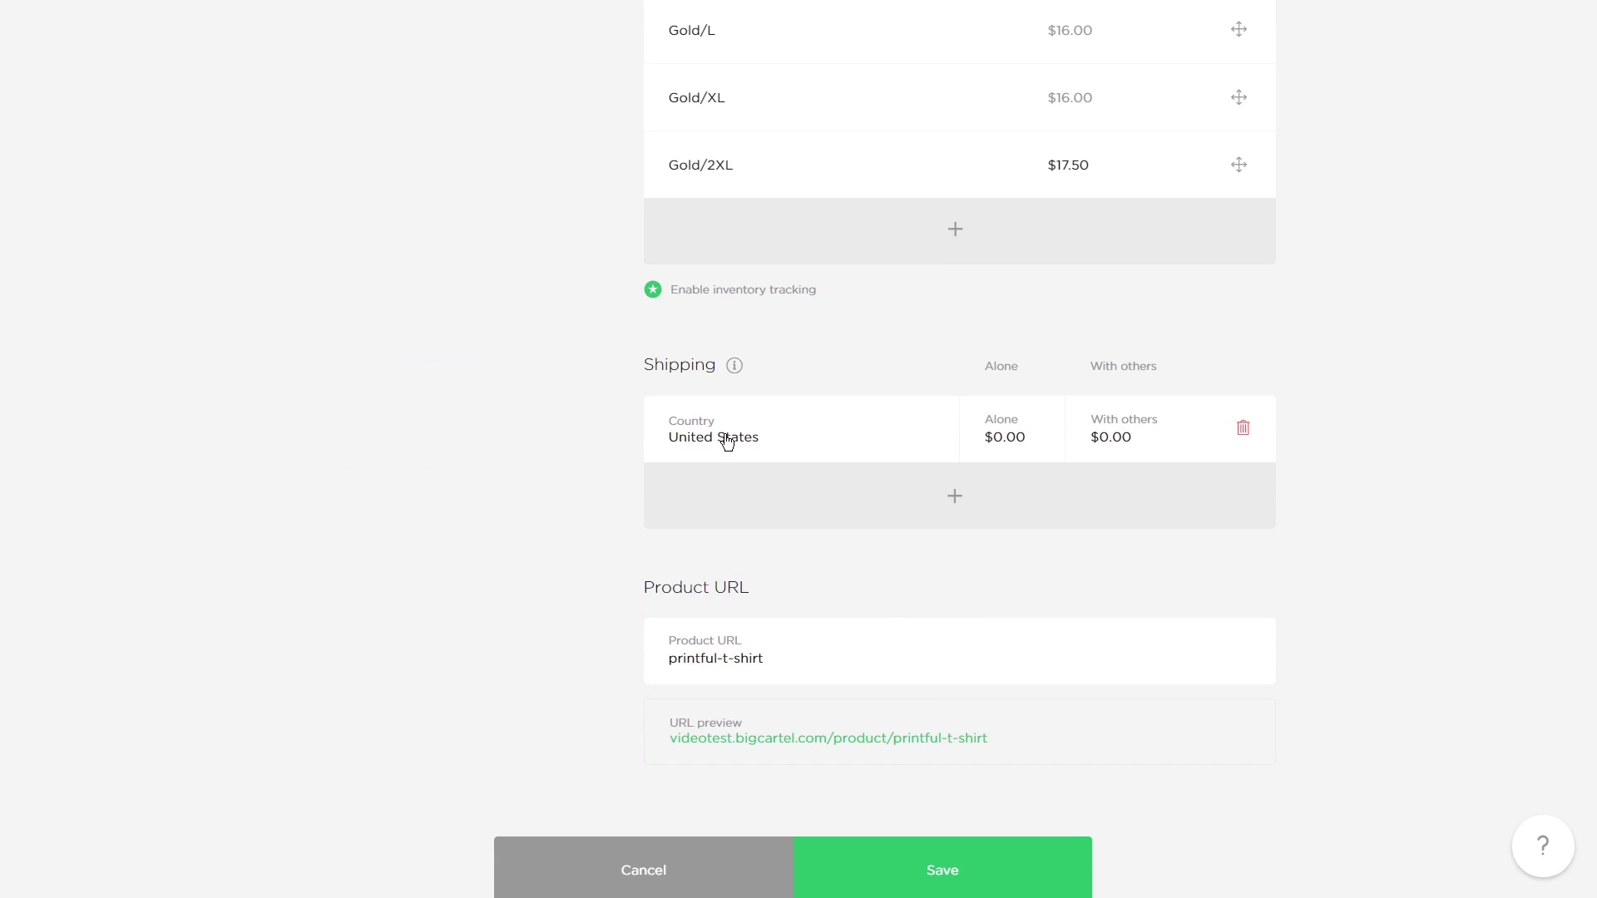
click(1015, 437)
text(3.99)
click(1117, 438)
drag(1139, 442, 1055, 439)
text(1.25)
- Add an 'Everywhere else' shipping rate of $5.99 alone and $1.25 with other items
click(962, 499)
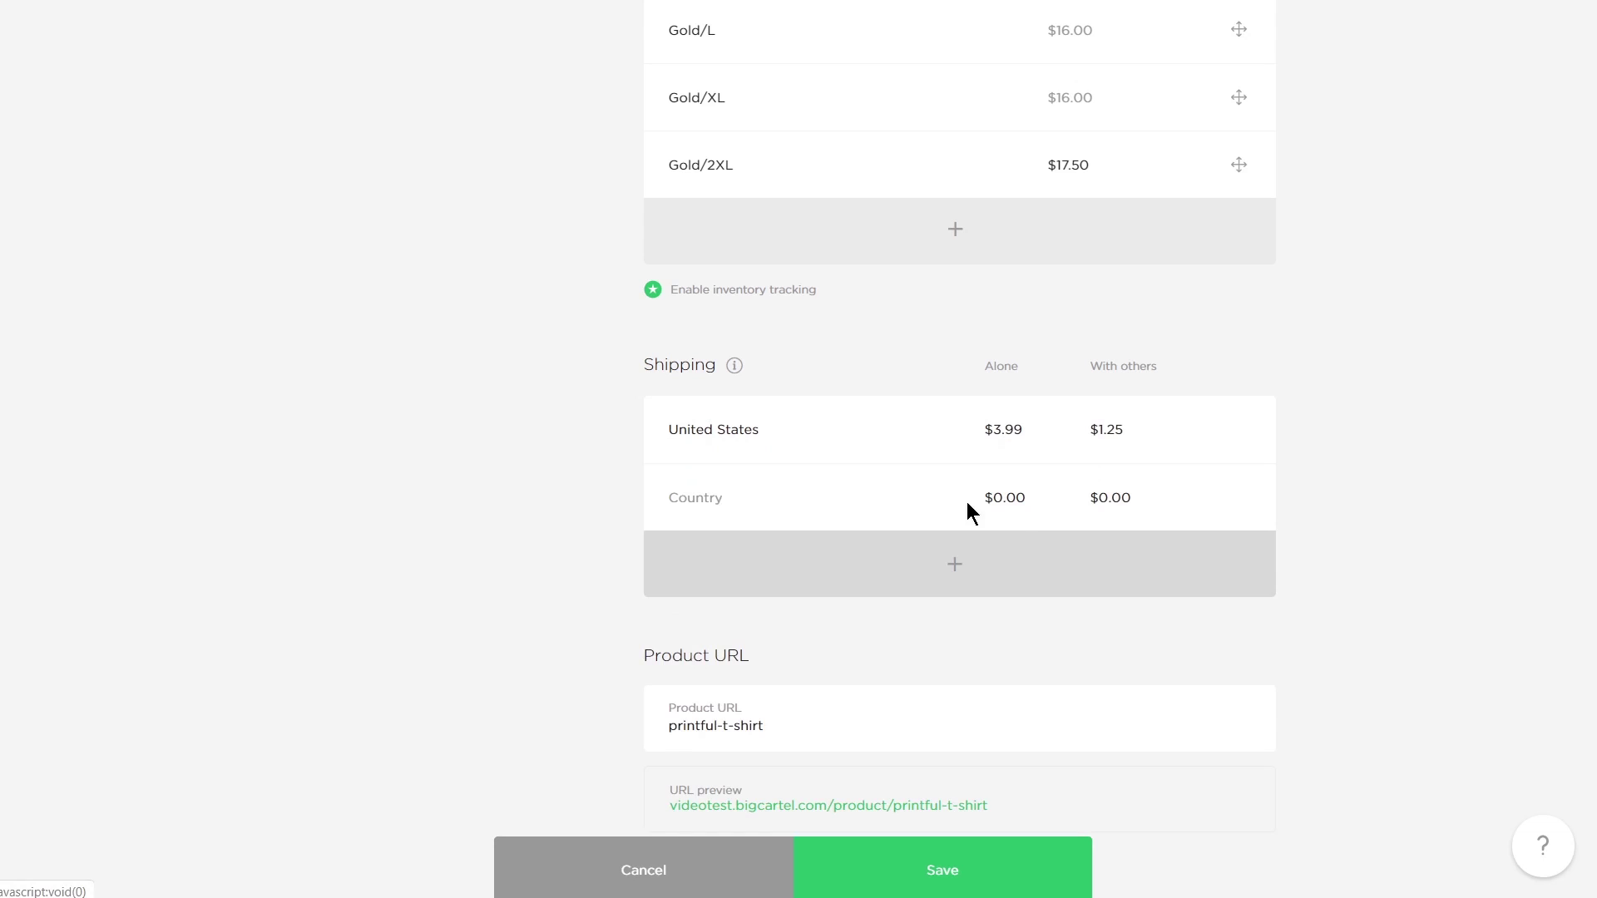
click(824, 509)
click(754, 592)
click(1012, 504)
double_click(1014, 504)
text(5.99)
key(Tab)
key(ctrl+a)
text(1.25)
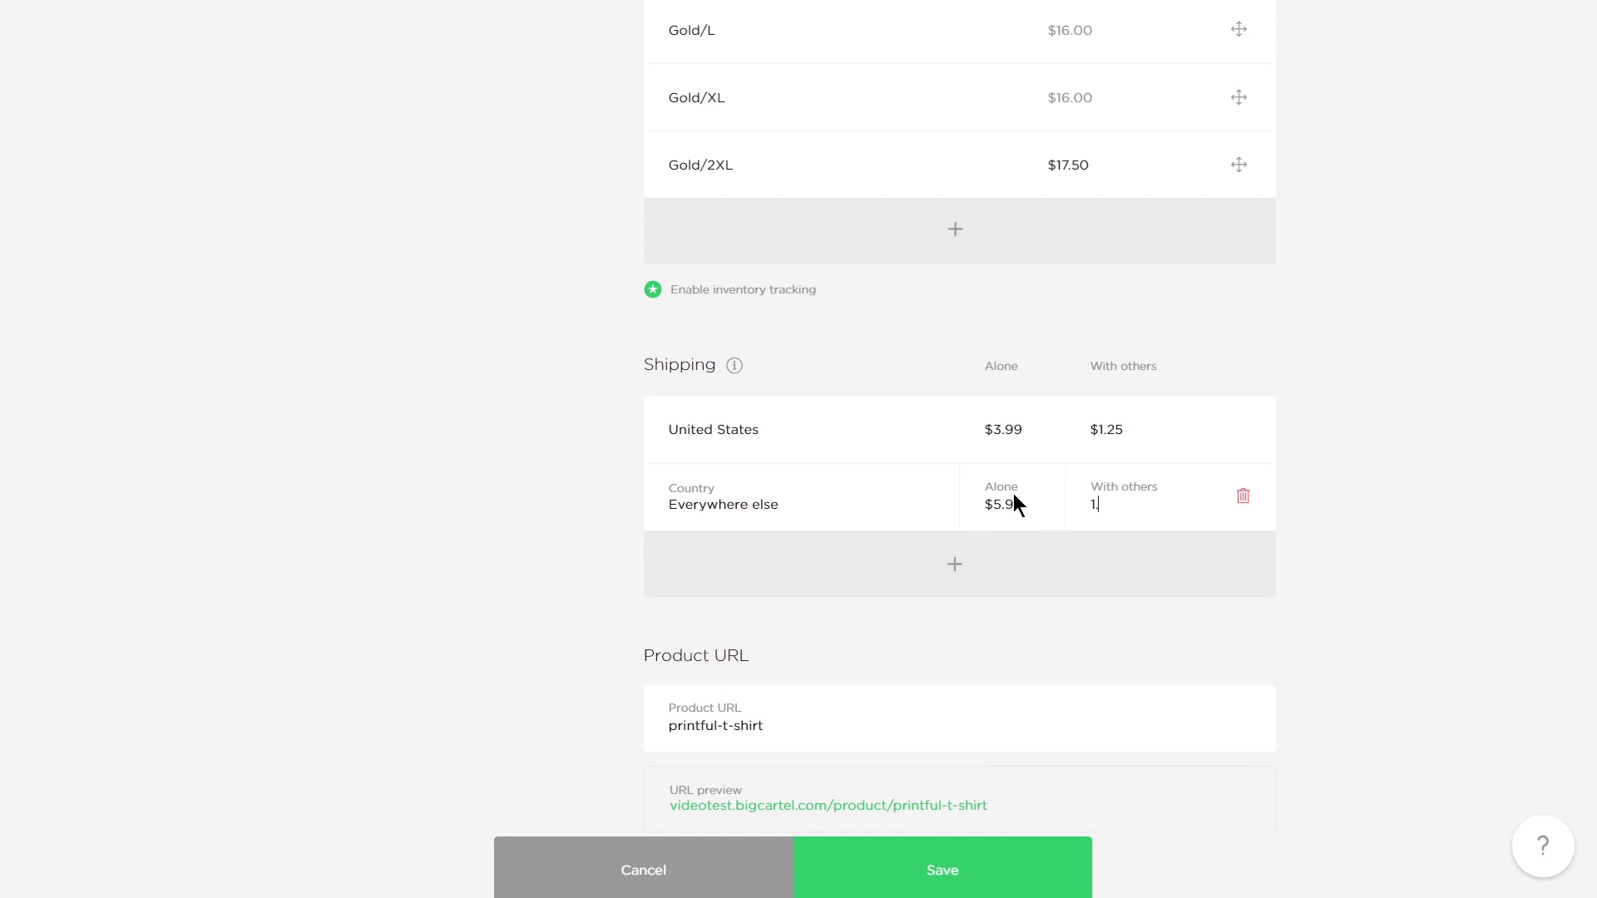